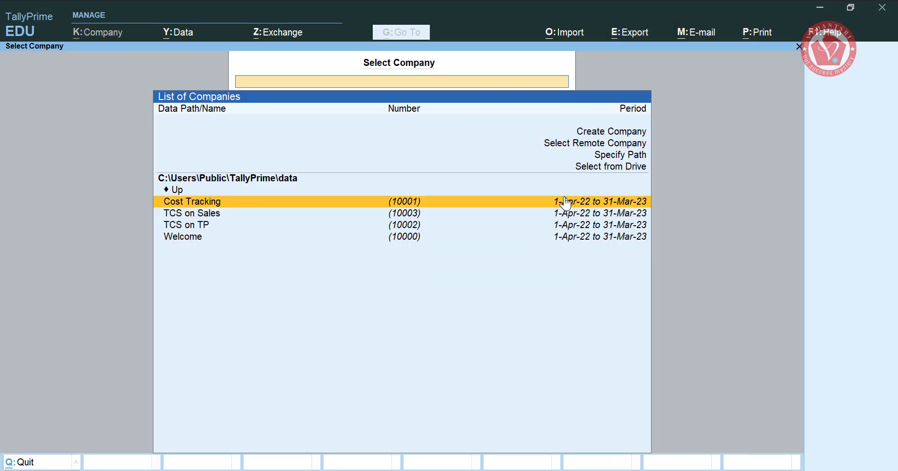
# Step: Create a company named TDS on TP, keeping the default financial year and remaining details
pyautogui.press('Up')
pyautogui.press('Up')
pyautogui.press('Up')
pyautogui.press('Up')
pyautogui.press('Up')
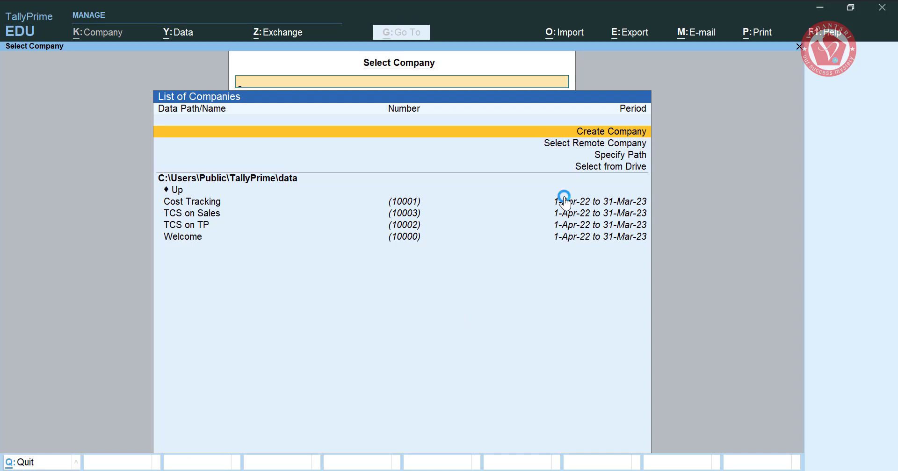
pyautogui.press('Return')
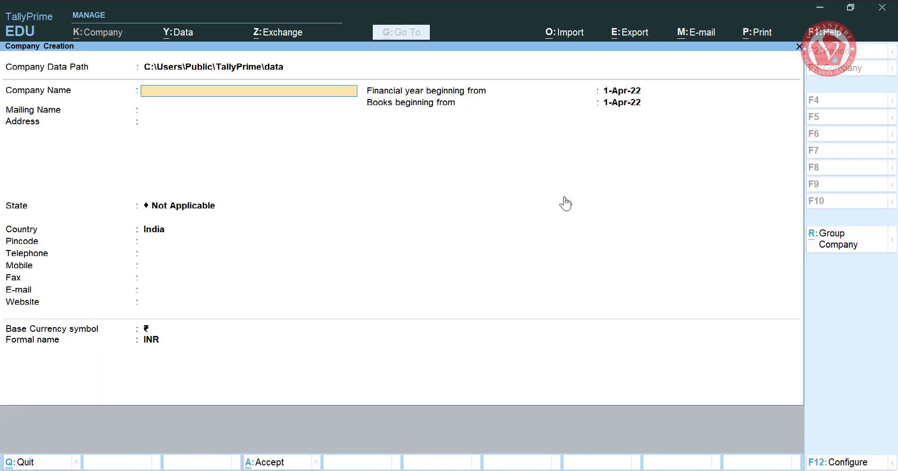
pyautogui.write('TDS on TP')
pyautogui.press('Return')
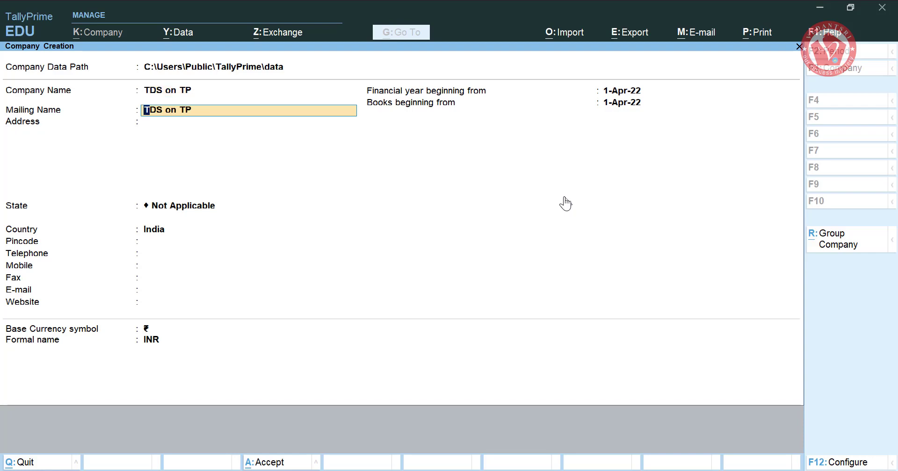
pyautogui.hotkey('ctrl', 'a')
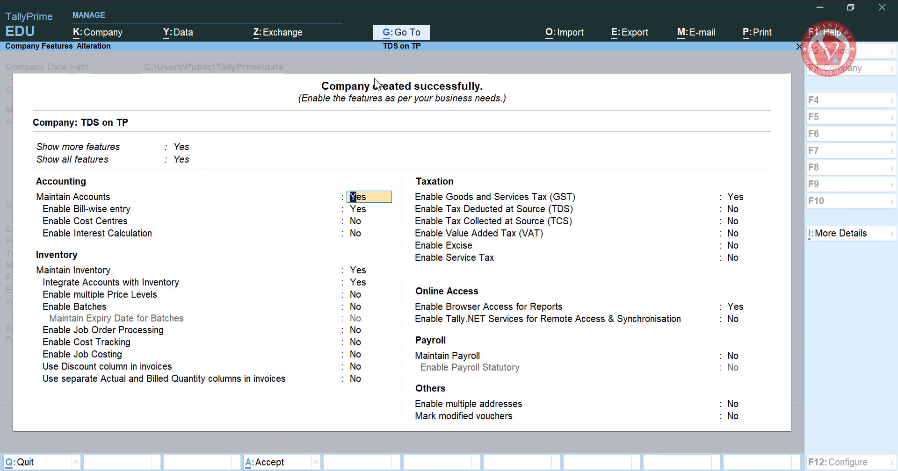
# Step: Enable Tax Deducted at Source (TDS) in the features of the new company
pyautogui.click(745, 199)
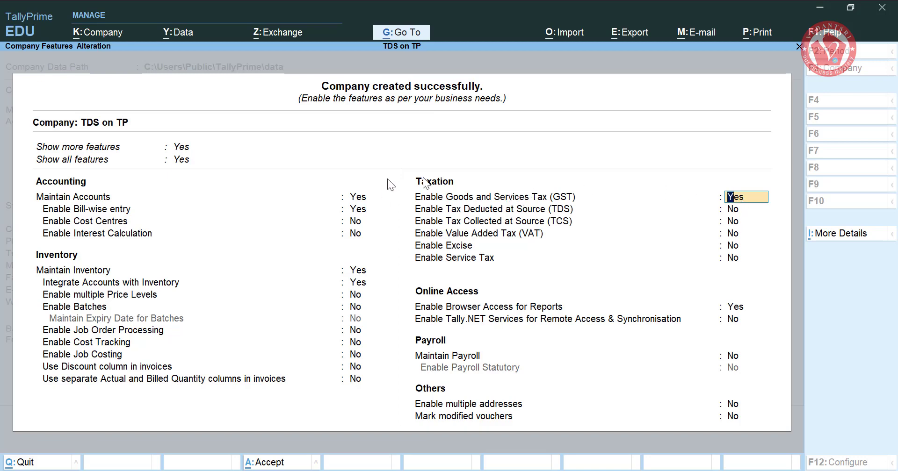
pyautogui.click(739, 209)
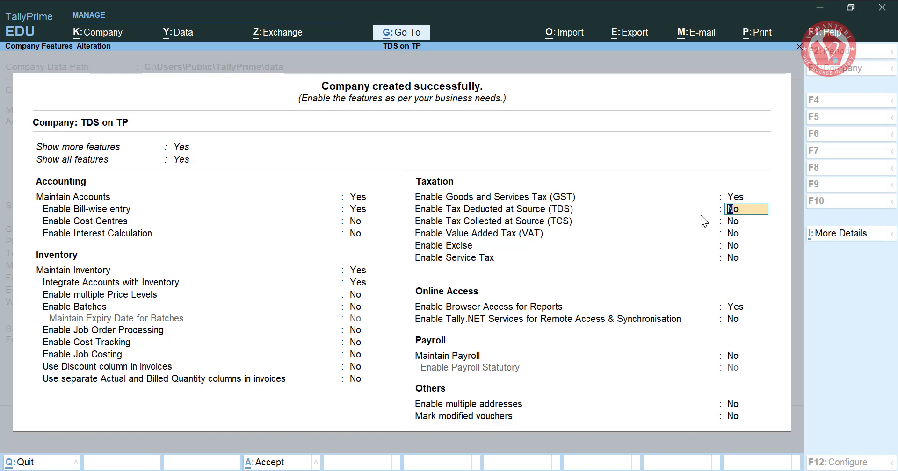
pyautogui.press('y')
pyautogui.press('Return')
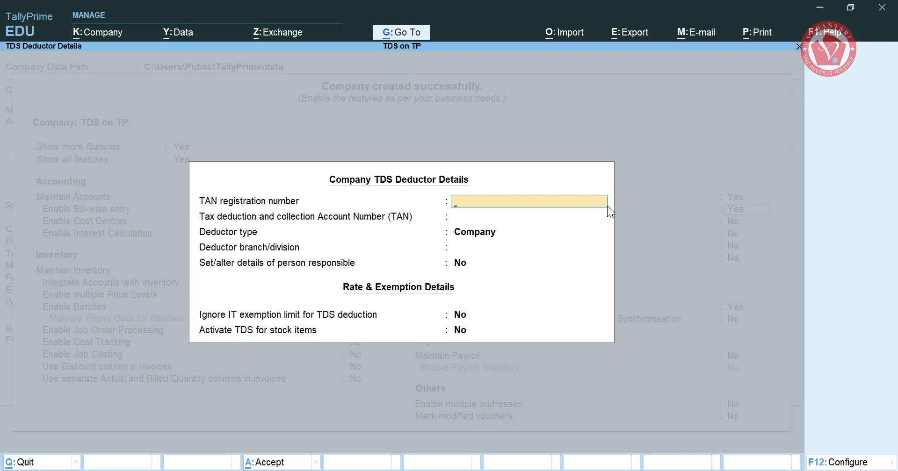
# Step: Enter the same TAN in both TAN fields of the TDS deductor details, with Company as deductor type and no branch
pyautogui.write('ABCD12345F')
pyautogui.press('Return')
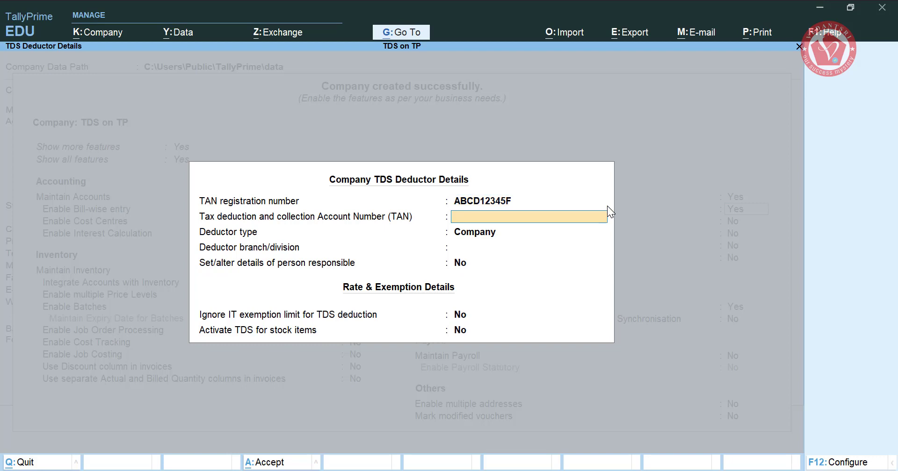
pyautogui.press('Up')
pyautogui.hotkey('ctrl', 'alt', 'c')
pyautogui.press('Down')
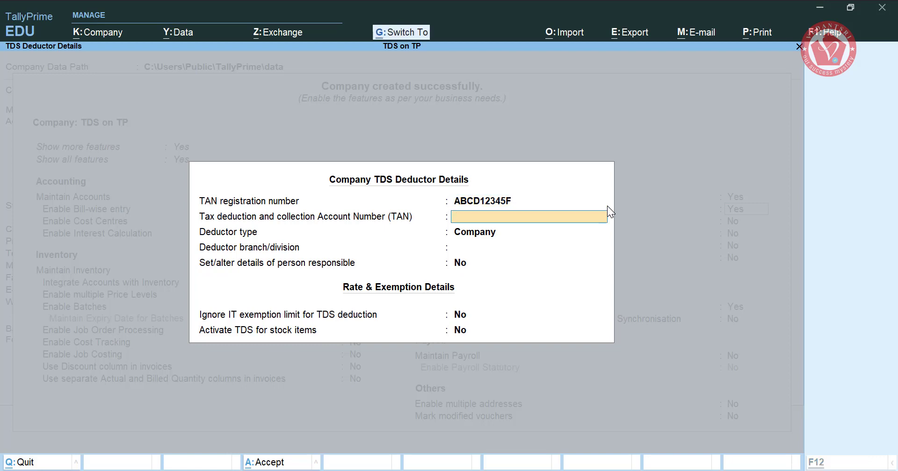
pyautogui.hotkey('ctrl', 'alt', 'v')
pyautogui.press('Return')
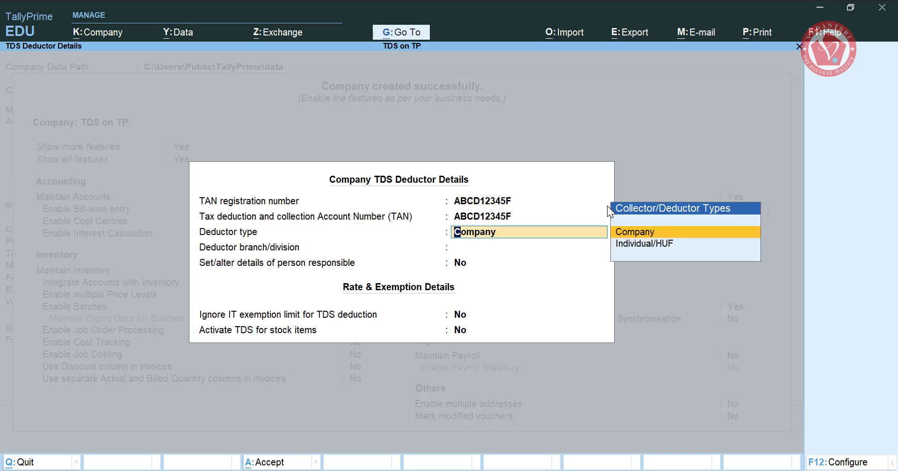
pyautogui.press('Return')
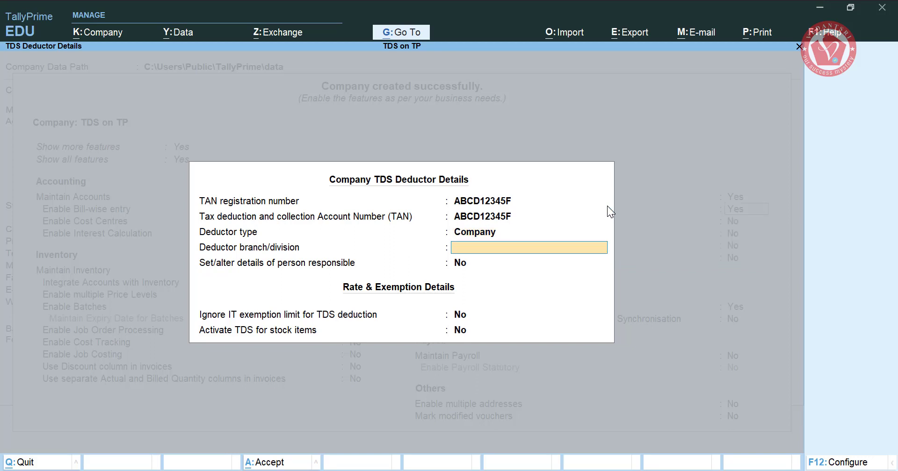
pyautogui.press('Return')
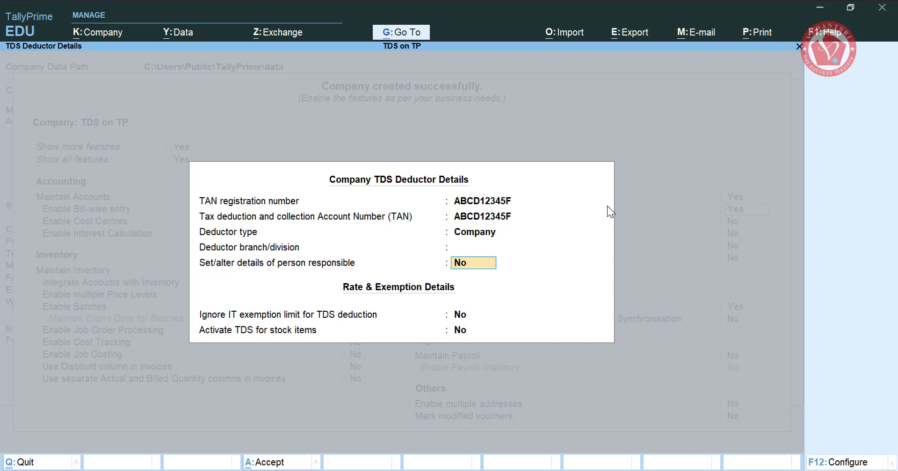
# Step: Choose to set the details of the person responsible and save them with only the person's name filled in
pyautogui.write('y')
pyautogui.press('Return')
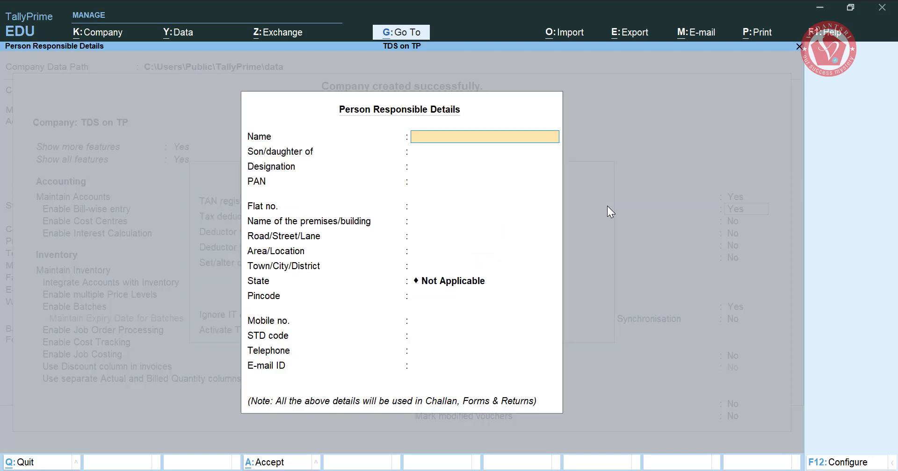
pyautogui.write('Pankaj VedantSri')
pyautogui.press('BackSpace')
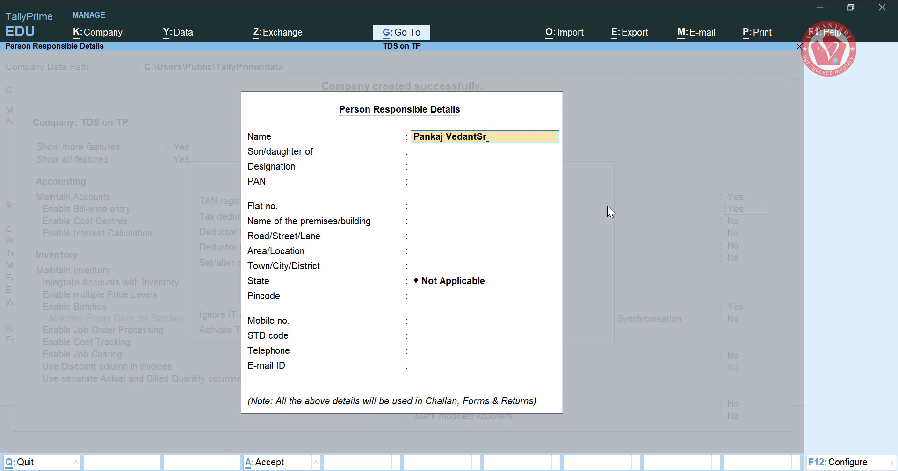
pyautogui.write('i')
pyautogui.press('Return')
pyautogui.press('Return')
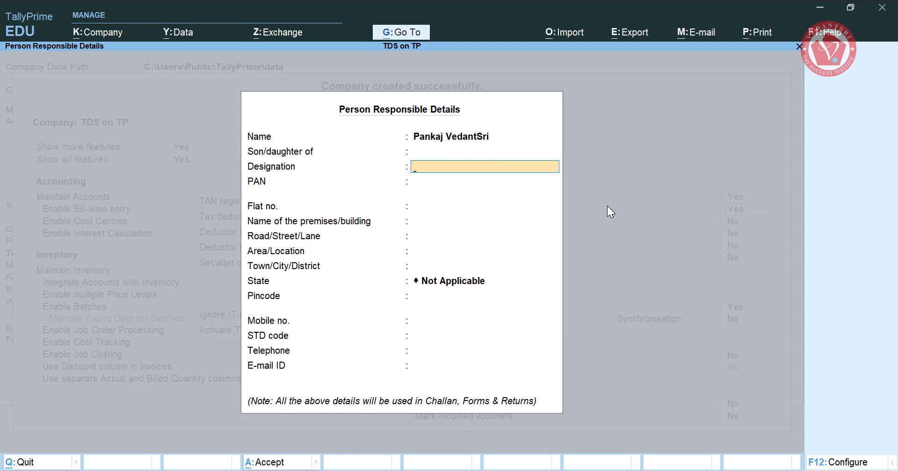
pyautogui.press('ctrl')
pyautogui.hotkey('ctrl', 'a')
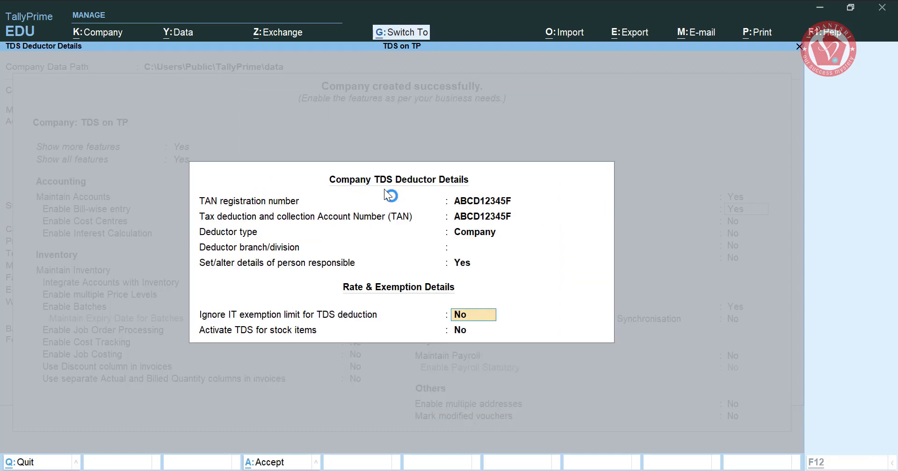
# Step: Accept the company's TDS deductor details and save the company features
pyautogui.hotkey('ctrl', 'a')
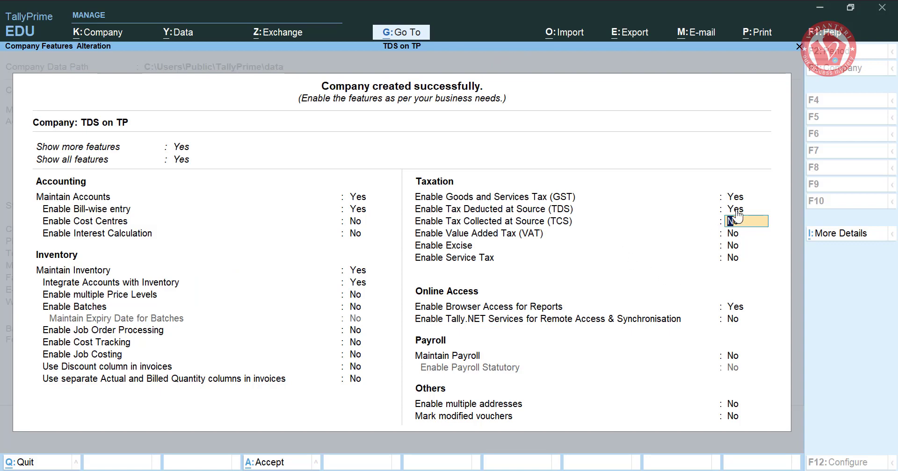
pyautogui.press('ctrl')
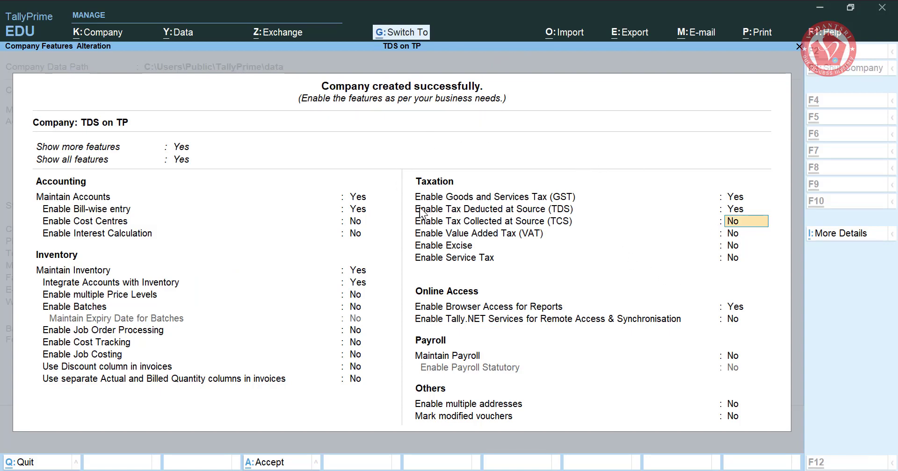
pyautogui.hotkey('ctrl', 'a')
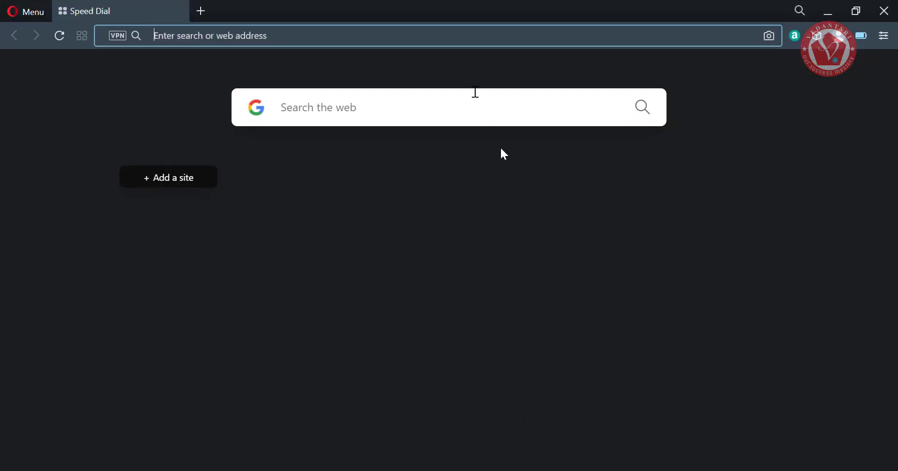
# Step: In the Opera browser, search the web for "tds vedantsri" and open the TDS Rate List 2022-23 page from VedantSri
pyautogui.click(387, 29)
pyautogui.write('td')
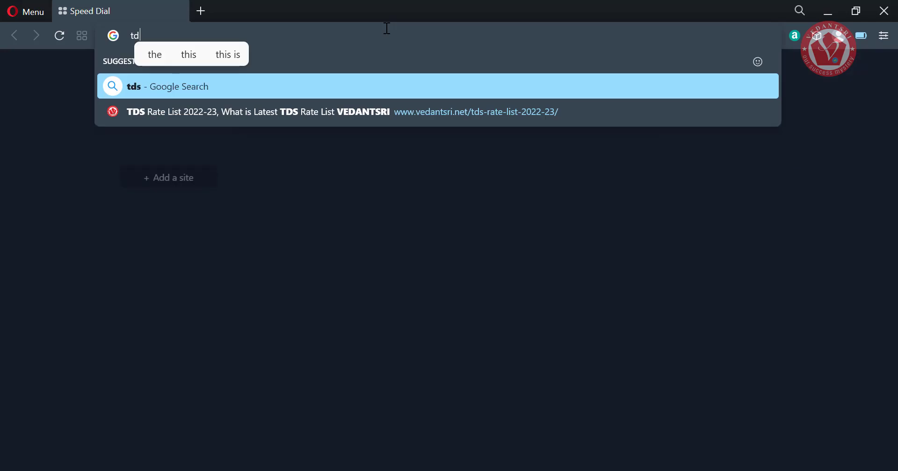
pyautogui.write('s veda')
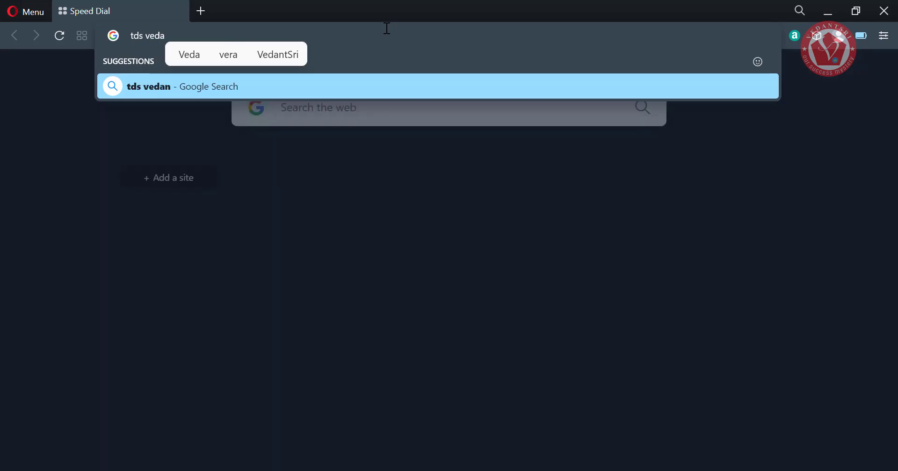
pyautogui.write('ntsri')
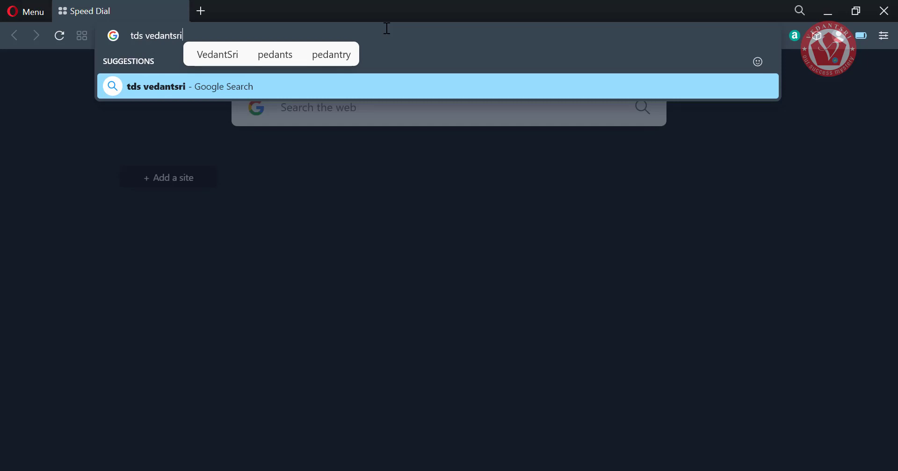
pyautogui.press('Return')
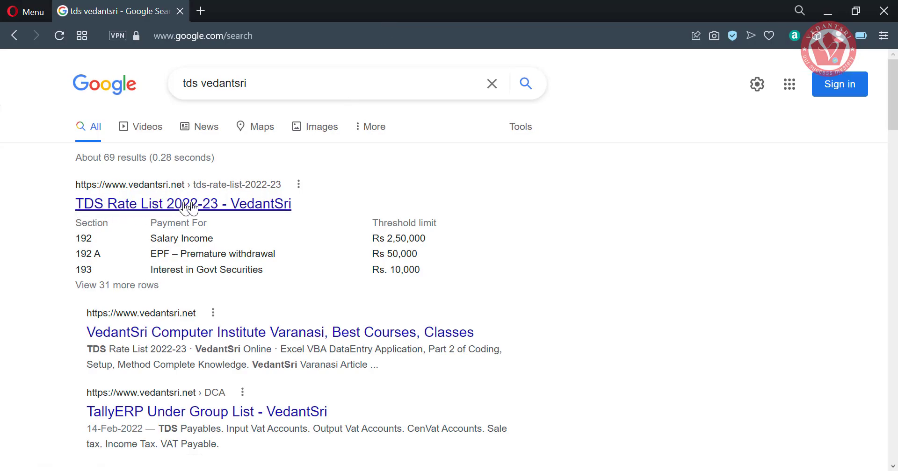
pyautogui.click(260, 212)
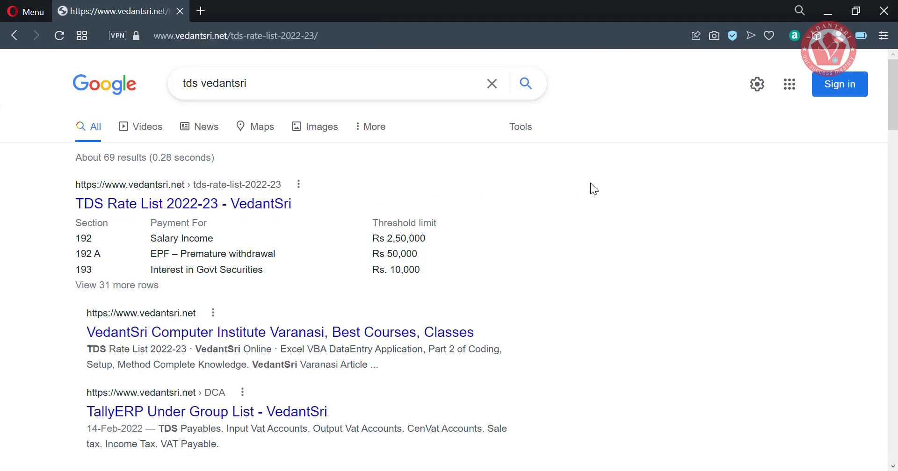
# Step: Examine the sections, payment types, threshold limits and rates in the TDS Rate Chart for FY 2022-23
pyautogui.scroll(-10, 649, 187)
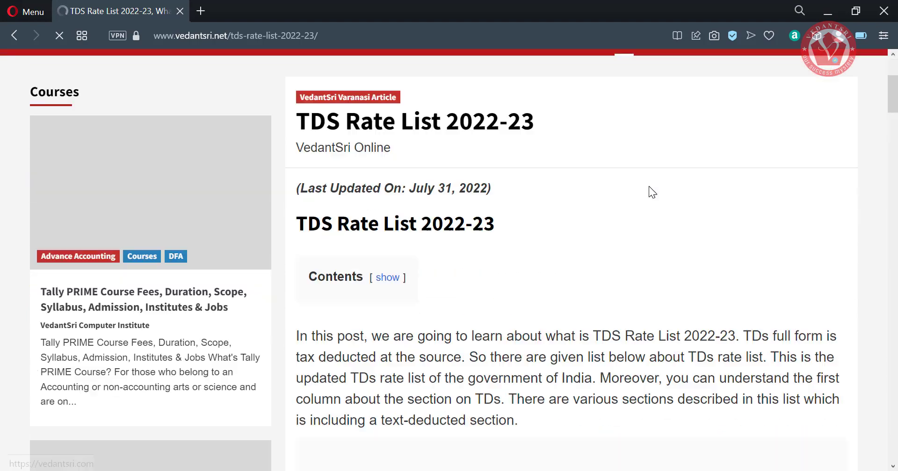
pyautogui.scroll(-7, 649, 189)
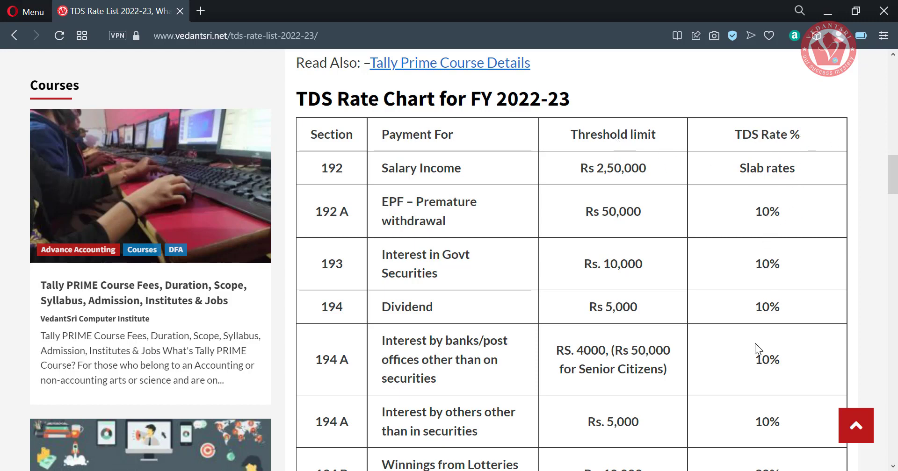
pyautogui.scroll(-3, 758, 340)
pyautogui.scroll(3, 757, 282)
pyautogui.scroll(-2, 709, 225)
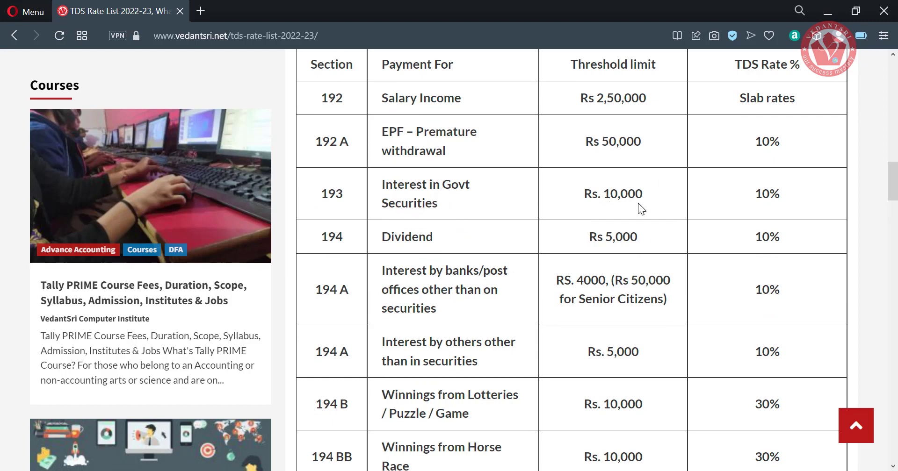
pyautogui.scroll(-2, 473, 234)
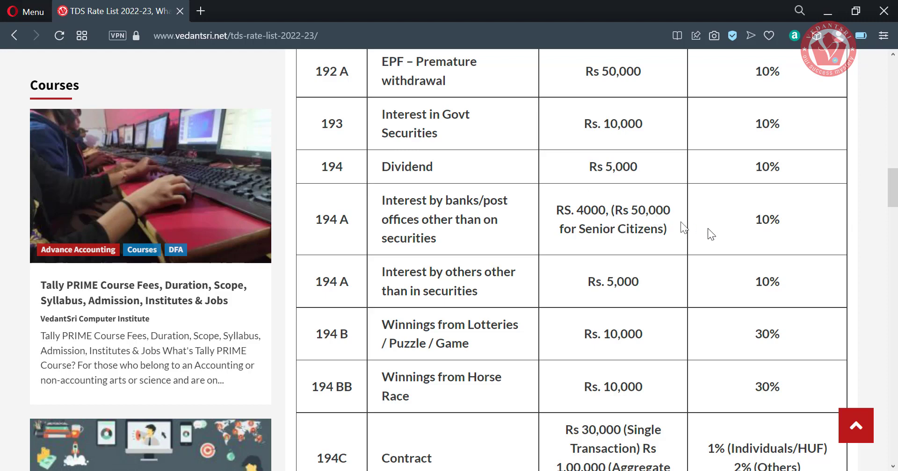
pyautogui.scroll(-4, 571, 244)
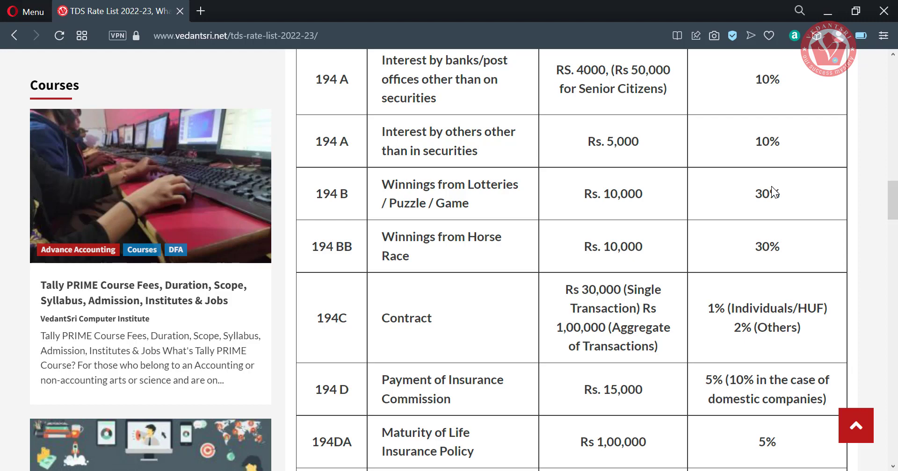
pyautogui.scroll(-6, 493, 321)
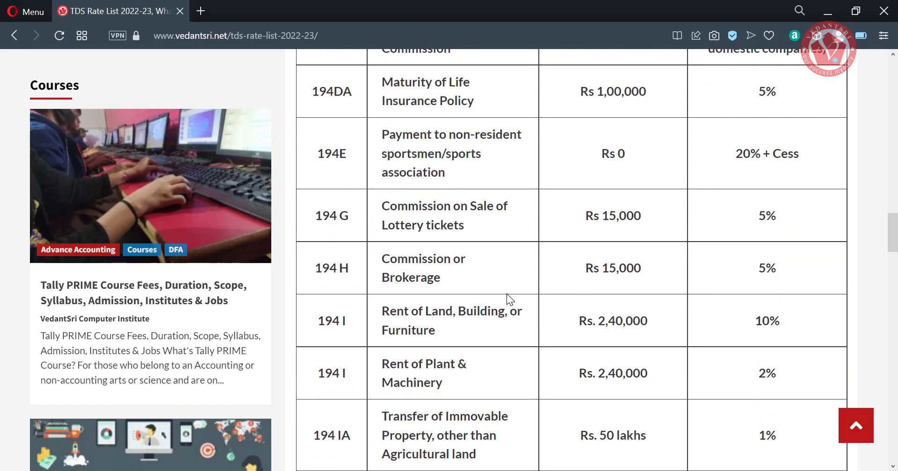
pyautogui.scroll(-8, 506, 294)
pyautogui.scroll(10, 506, 294)
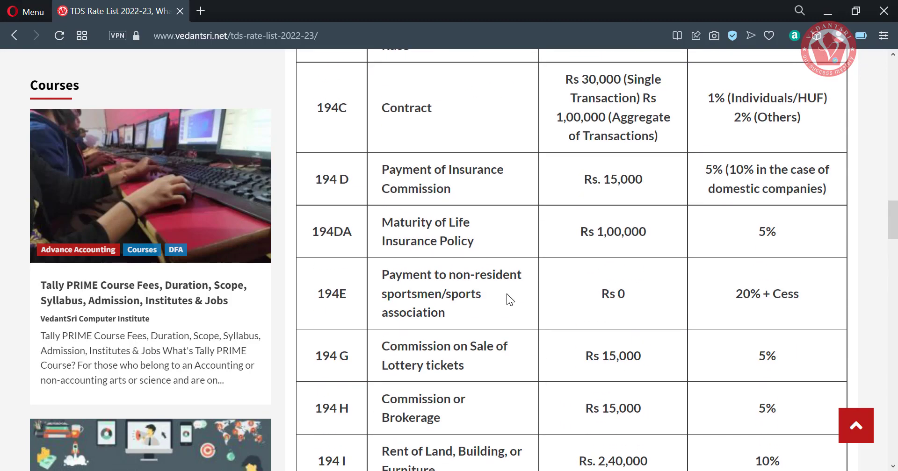
pyautogui.scroll(5, 507, 294)
pyautogui.scroll(1, 507, 294)
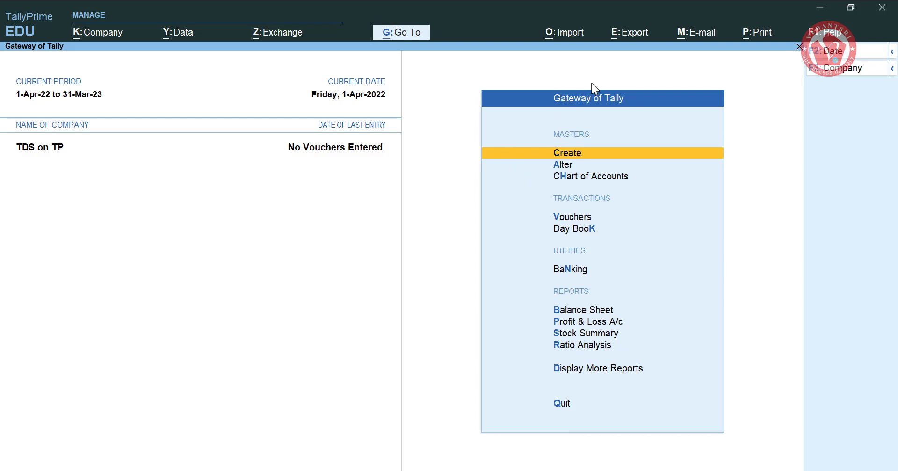
# Step: Start a new ledger named Interest by Bank under the Indirect Expenses group
pyautogui.click(576, 158)
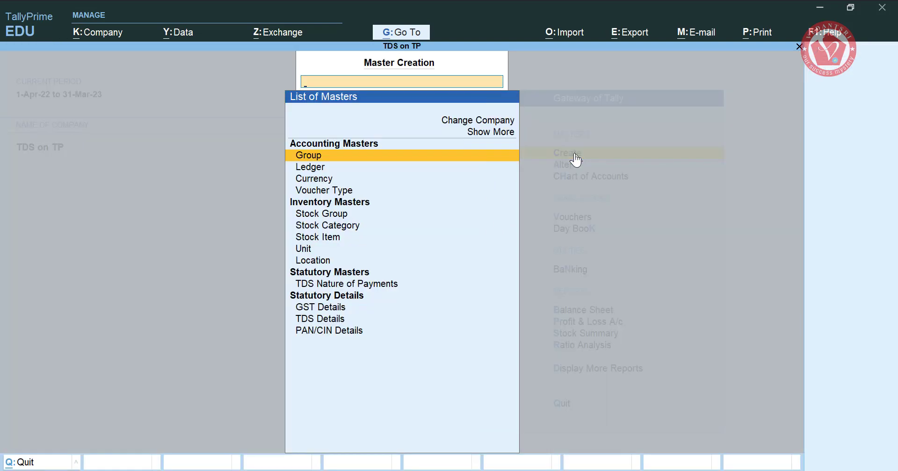
pyautogui.press('Down')
pyautogui.press('Return')
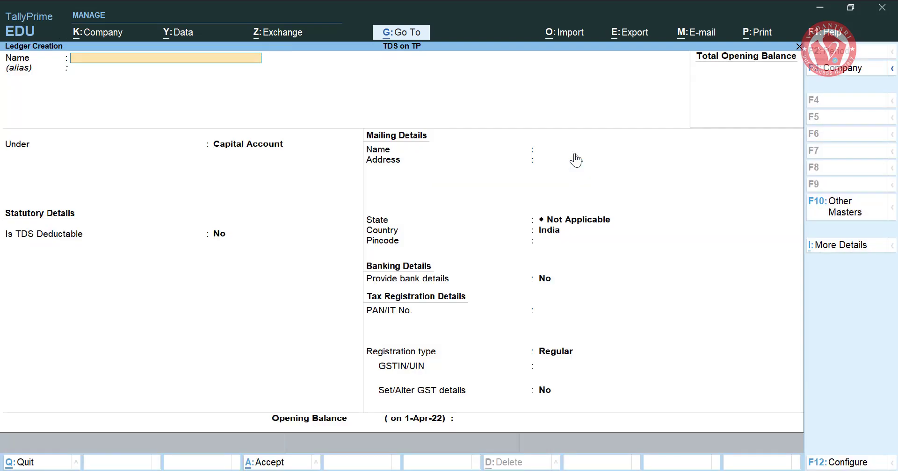
pyautogui.write('Interest by Bank')
pyautogui.press('Return')
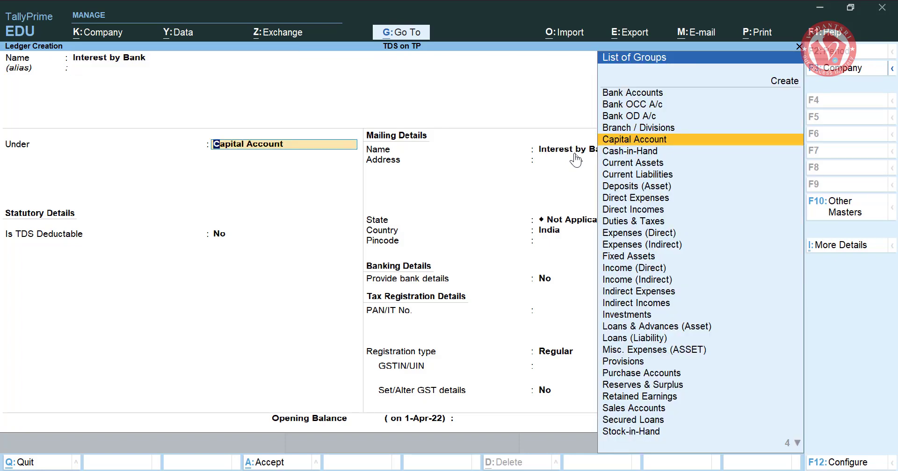
pyautogui.write('In')
pyautogui.press('Return')
# Step: Keep GST applicable with Services as the supply type and set TDS as Applicable for the Interest by Bank ledger
pyautogui.press('Return')
pyautogui.press('Return')
pyautogui.press('Return')
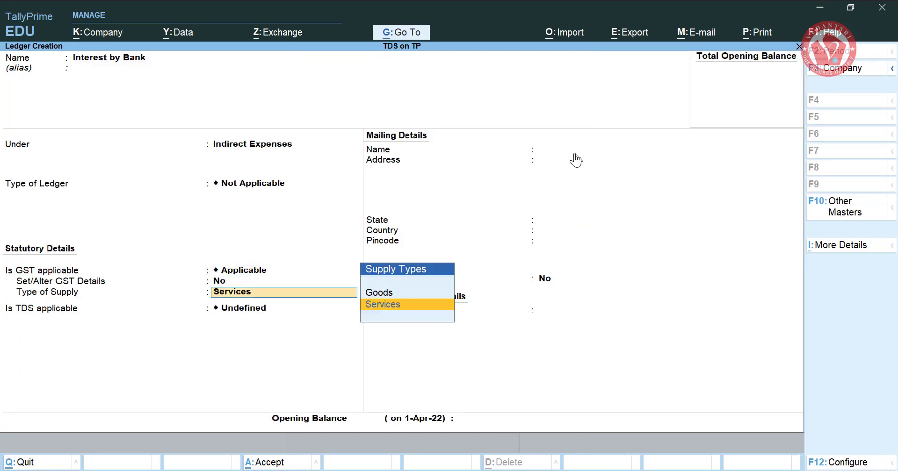
pyautogui.press('Return')
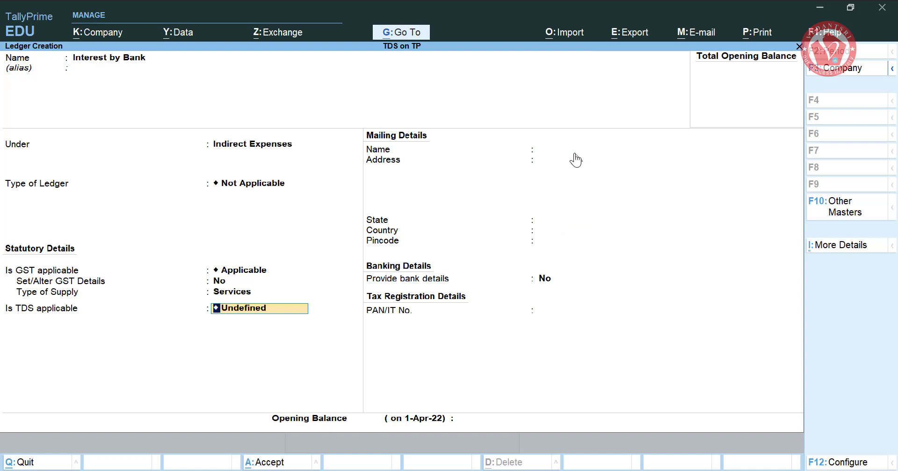
pyautogui.write('A')
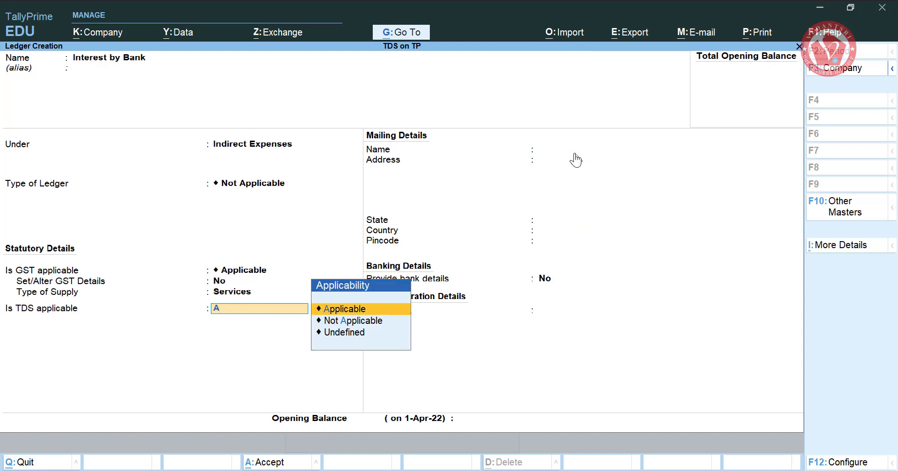
pyautogui.press('Return')
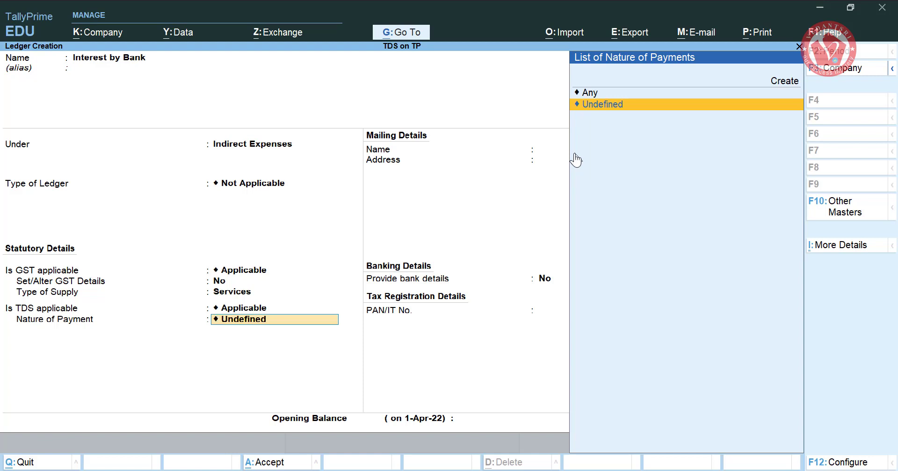
# Step: Start a new TDS nature of payment named Interest by Bank from the ledger's nature of payment setting
pyautogui.hotkey('alt', 'c')
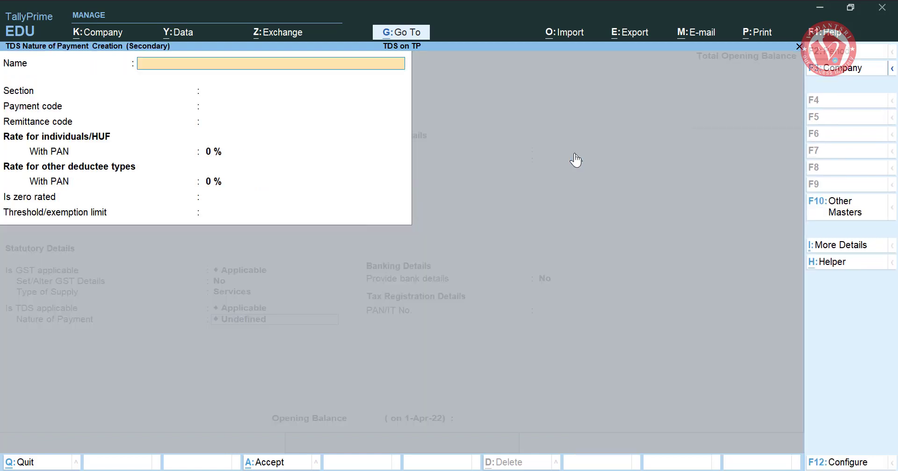
pyautogui.write('Interest by Bank')
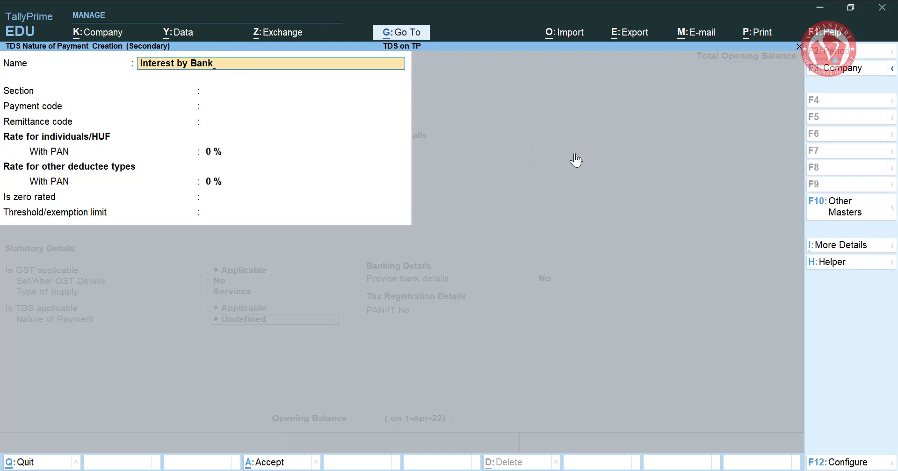
pyautogui.press('Return')
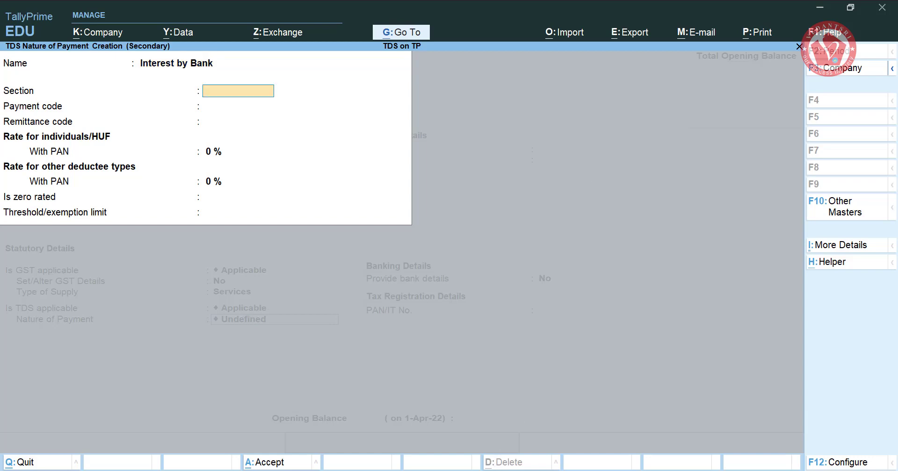
# Step: Check the bank interest section in the browser's TDS rate chart and, back in TallyPrime, enter section 194A and payment code 94, leaving the remittance code blank
pyautogui.click(481, 470)
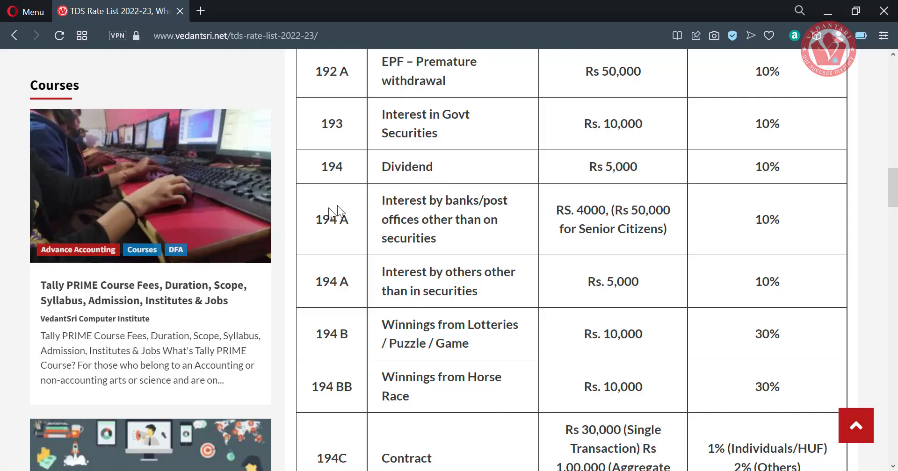
pyautogui.scroll(5, 318, 220)
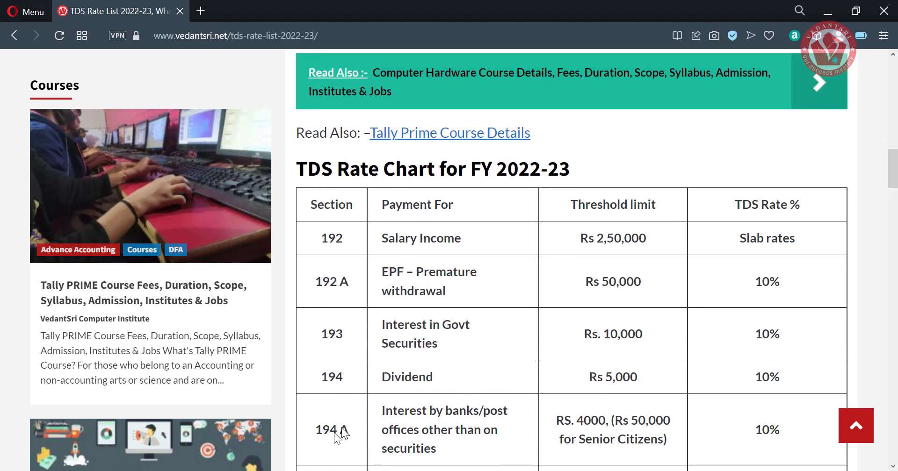
pyautogui.hotkey('alt', 'Tab')
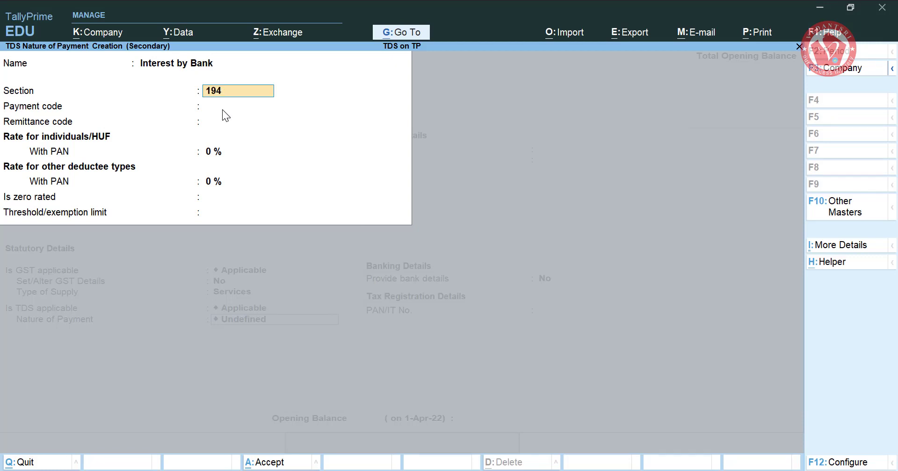
pyautogui.press('Return')
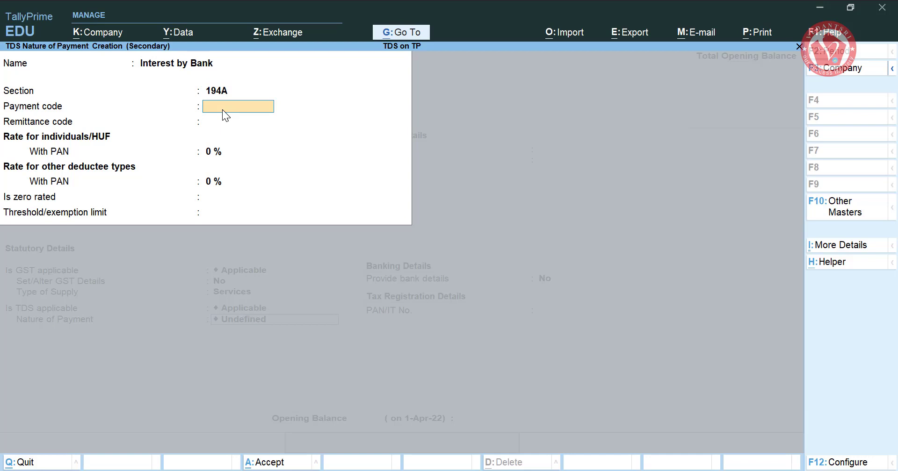
pyautogui.write('94')
pyautogui.press('Return')
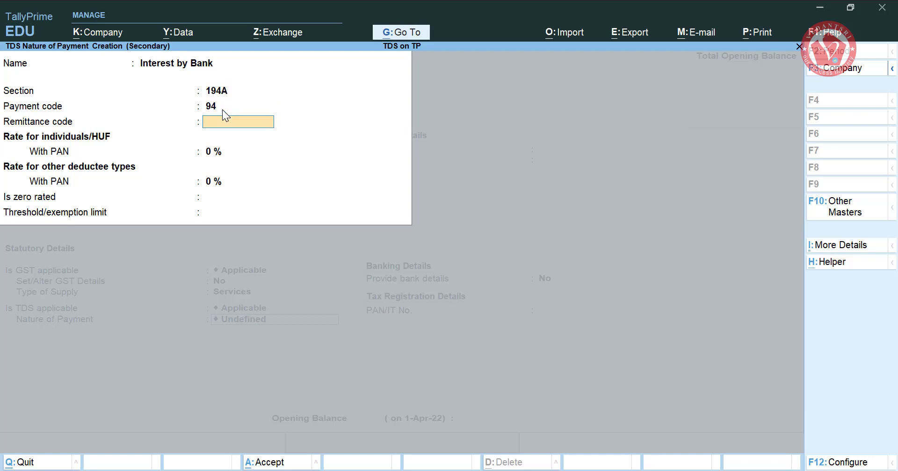
pyautogui.press('Return')
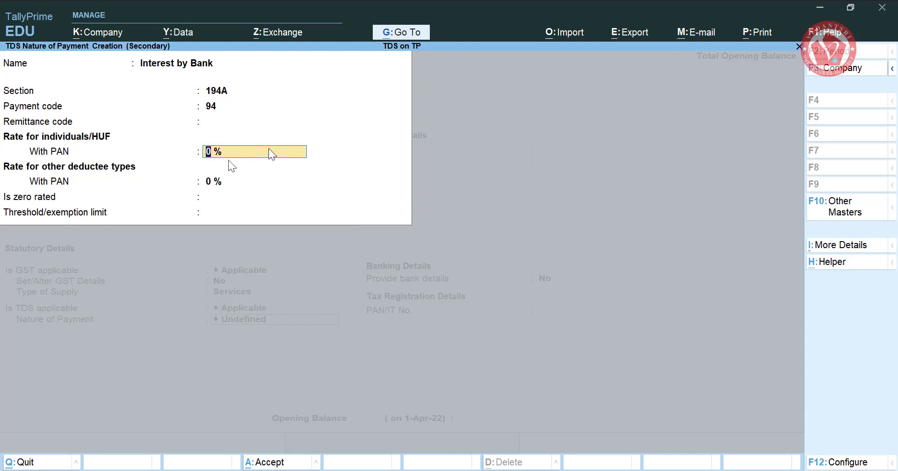
# Step: Check the bank interest rate in the browser's chart and, back in TallyPrime, set both With PAN rates to 10%
pyautogui.hotkey('alt', 'Tab')
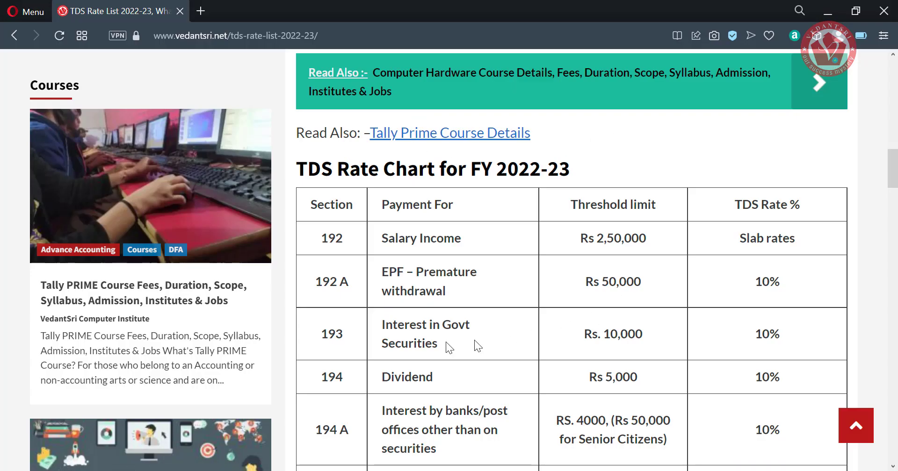
pyautogui.hotkey('alt', 'Tab')
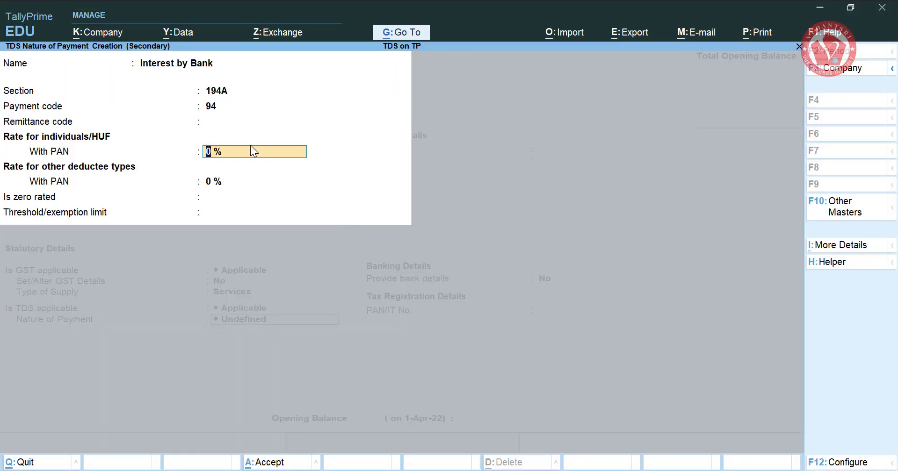
pyautogui.write('10')
pyautogui.press('Return')
pyautogui.press('Return')
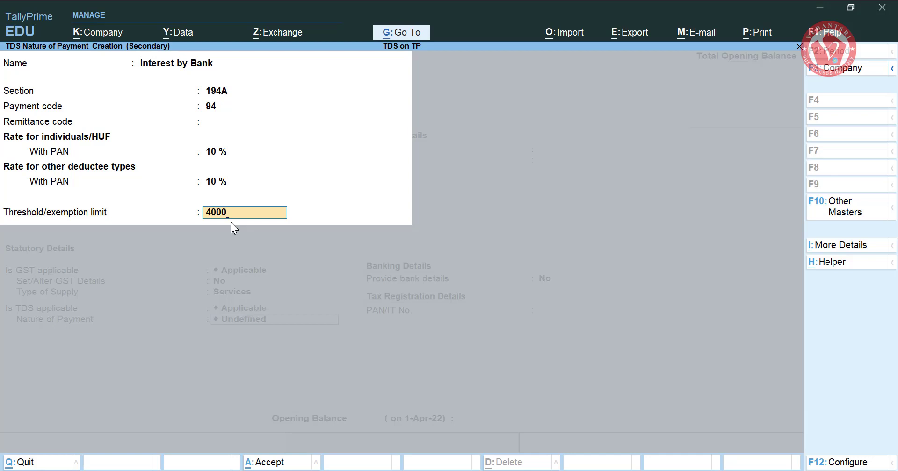
# Step: Set the threshold/exemption limit to 4000 and save the nature of payment together with the Interest by Bank ledger
pyautogui.write('40000')
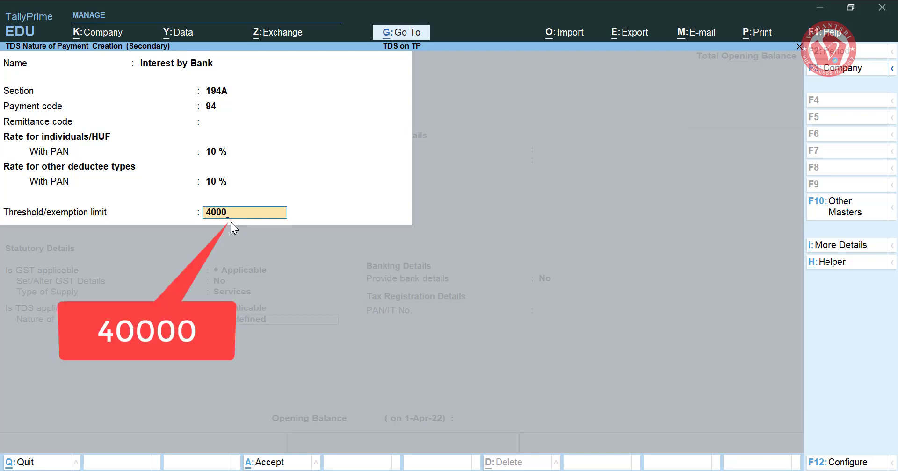
pyautogui.press('Return')
pyautogui.press('Return')
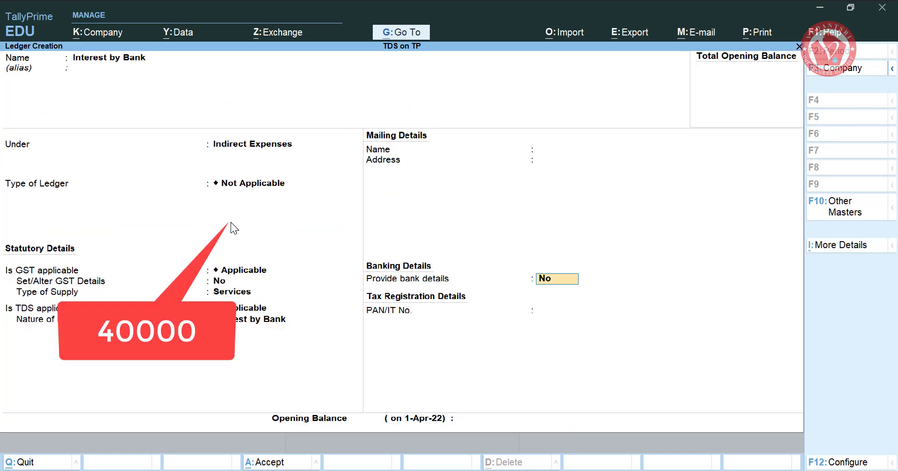
pyautogui.hotkey('ctrl', 'a')
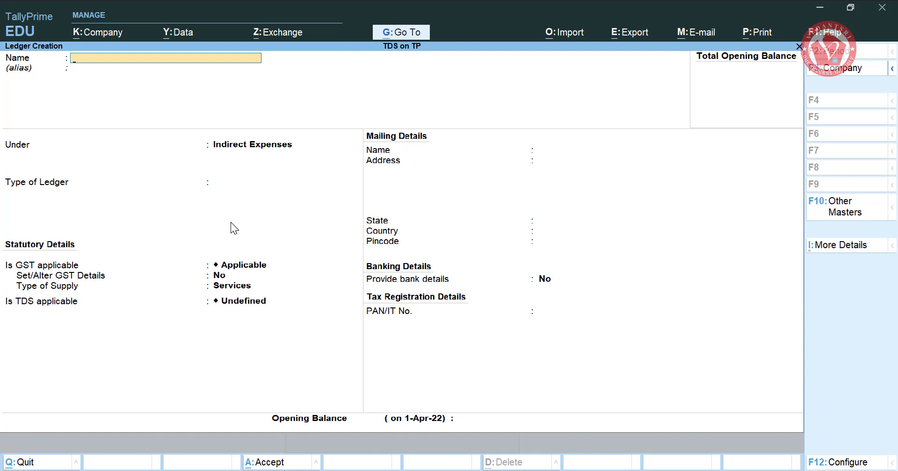
# Step: Start a ledger with the creditor's full name under Sundry Creditors, keeping bill-by-bill balances enabled
pyautogui.write('Rajeev VedantSri')
pyautogui.press('Return')
pyautogui.write('Sun')
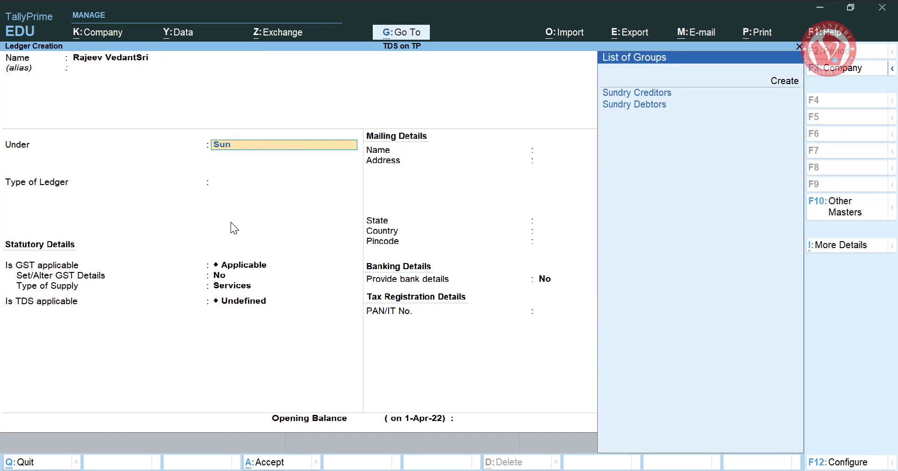
pyautogui.press('Return')
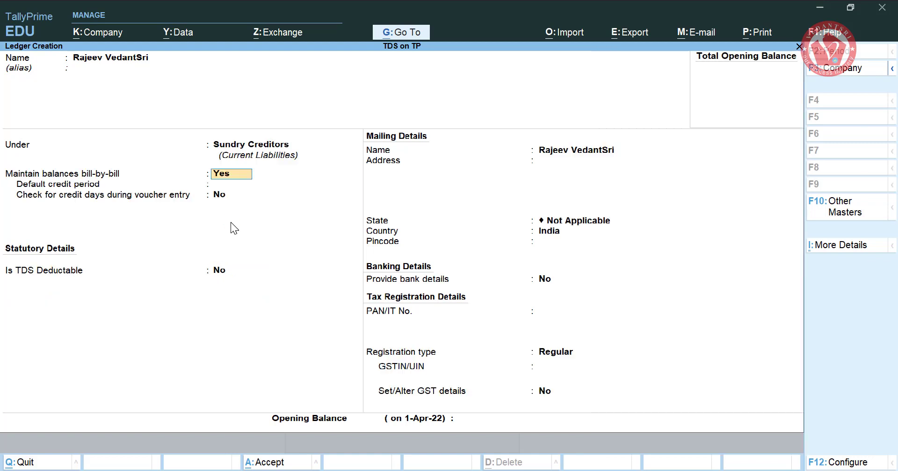
pyautogui.press('Return')
pyautogui.press('Return')
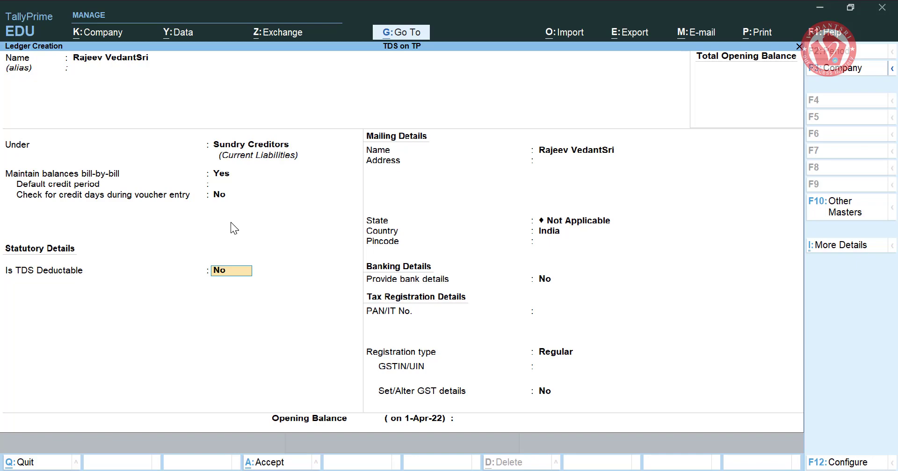
# Step: Make the creditor's ledger TDS deductable as Individual/HUF - Resident, set Deduct TDS in Same Voucher to Yes, and save it
pyautogui.write('y')
pyautogui.press('Return')
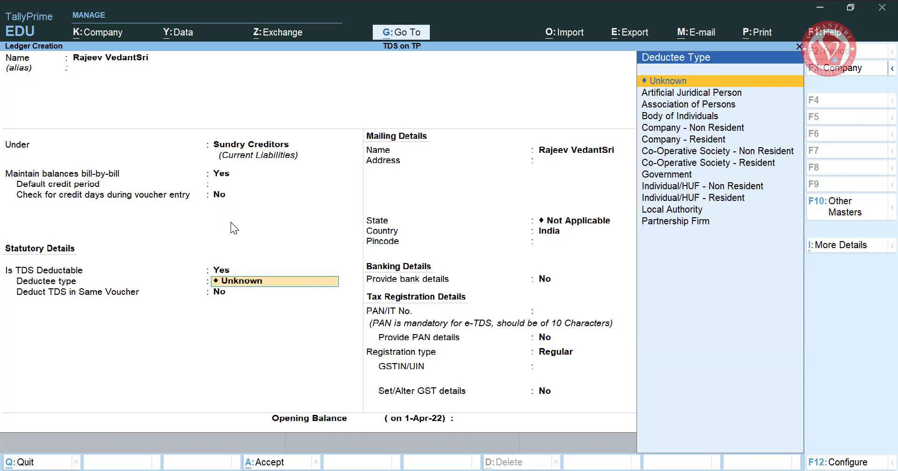
pyautogui.press('Down')
pyautogui.press('Down')
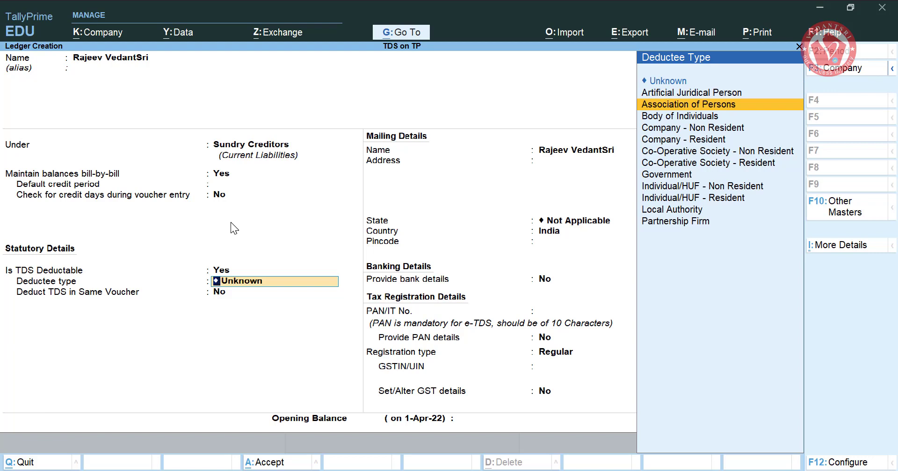
pyautogui.press('Down')
pyautogui.press('Down')
pyautogui.press('Down')
pyautogui.press('Down')
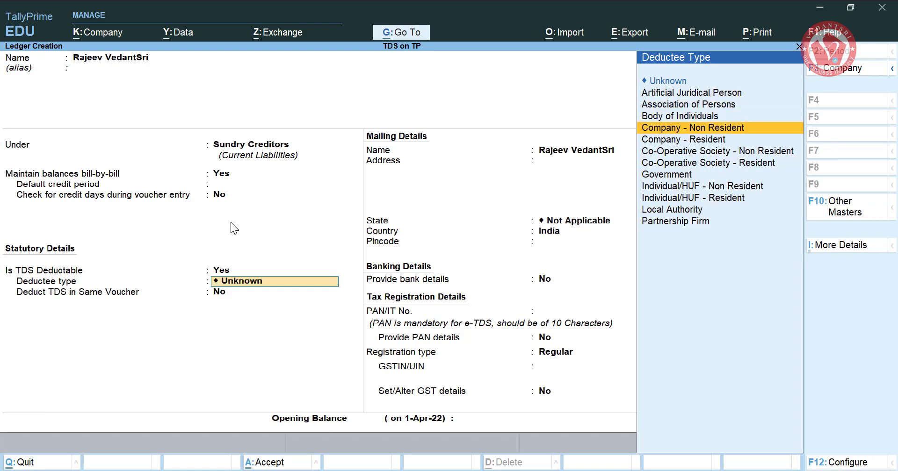
pyautogui.press('Down')
pyautogui.press('Down')
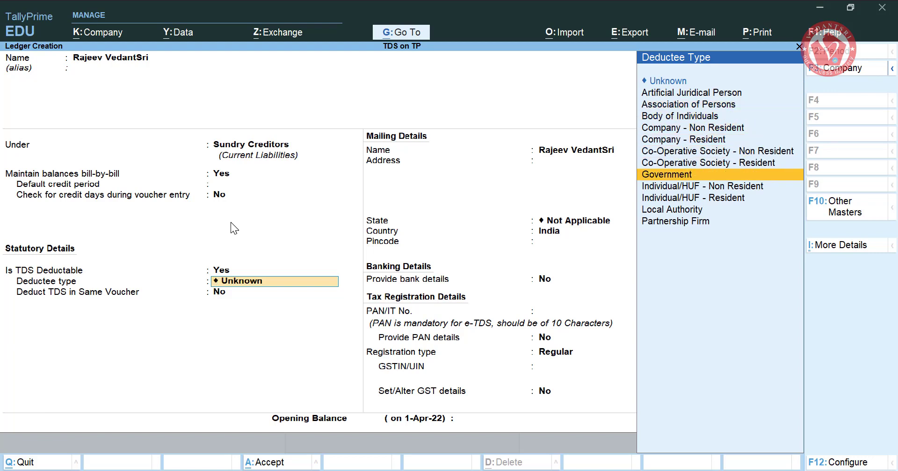
pyautogui.press('Up')
pyautogui.press('Up')
pyautogui.press('Up')
pyautogui.press('Up')
pyautogui.press('Down')
pyautogui.press('Down')
pyautogui.press('Down')
pyautogui.press('Down')
pyautogui.press('Down')
pyautogui.press('Down')
pyautogui.press('Down')
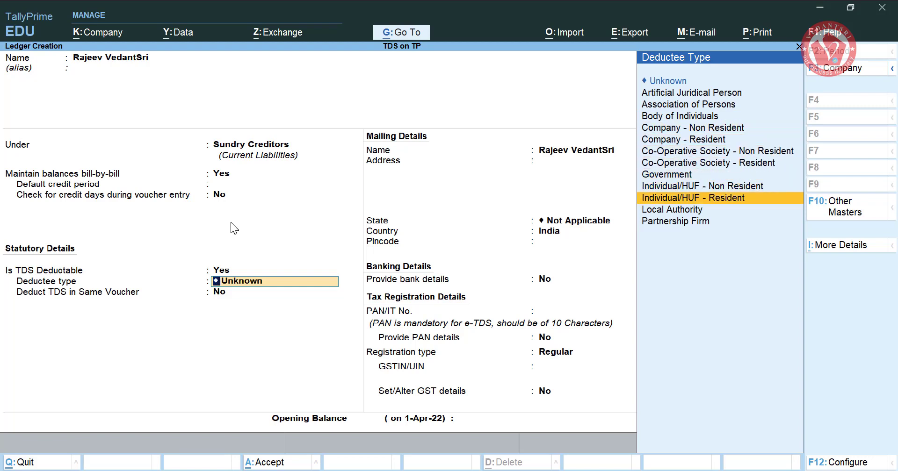
pyautogui.press('Return')
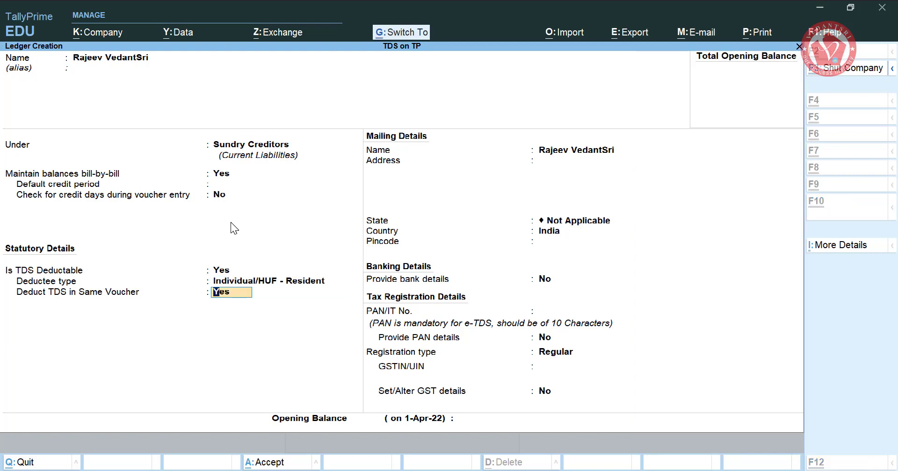
pyautogui.hotkey('ctrl', 'a')
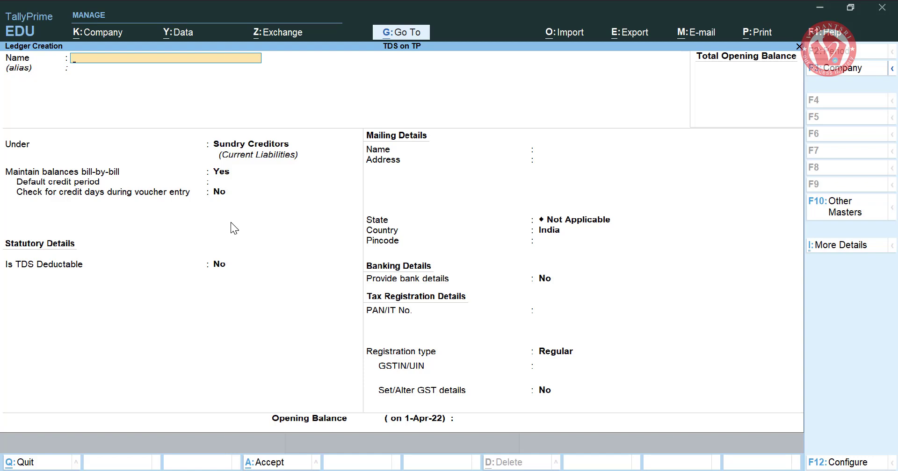
# Step: Start a ledger named TDS on Interest by Bank under the Duties & Taxes group
pyautogui.write('TDS on Interest by Bank')
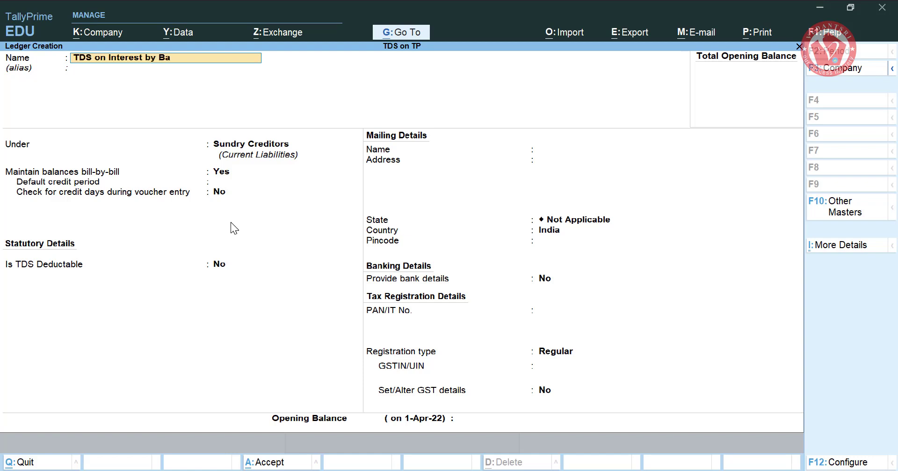
pyautogui.press('Return')
pyautogui.press('Return')
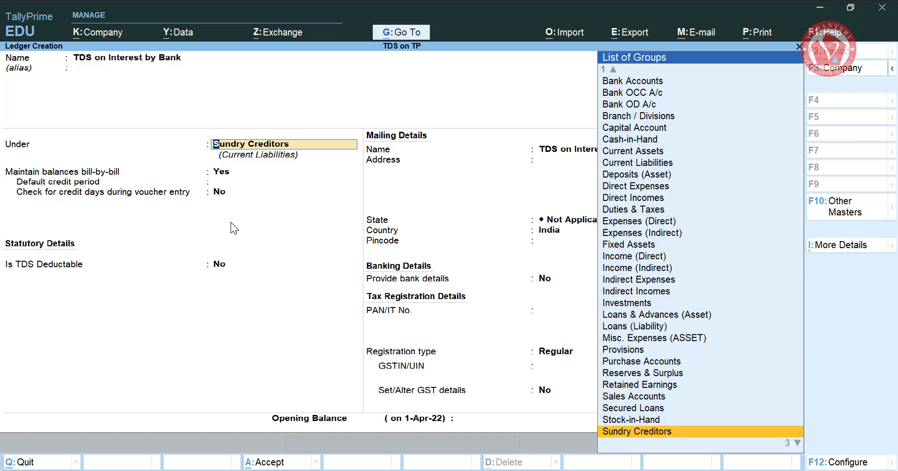
pyautogui.write('Du')
pyautogui.press('Return')
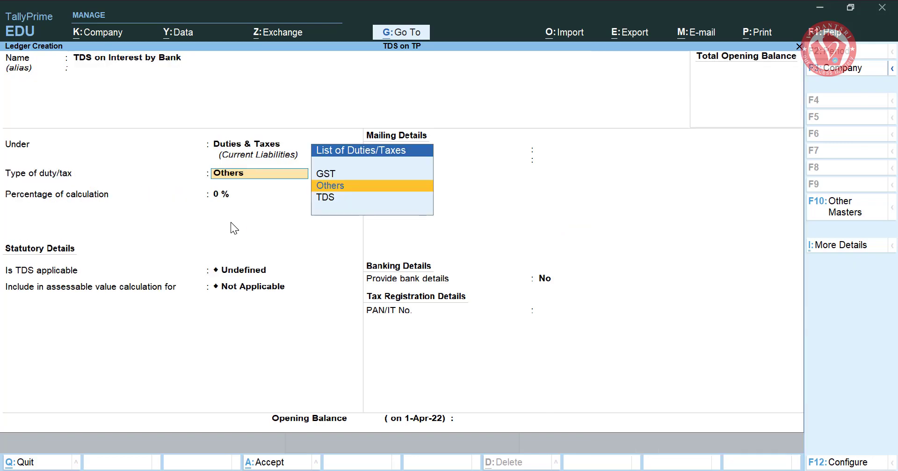
# Step: Set the ledger's type of duty/tax to TDS with nature of payment Interest by Bank, save it, and leave ledger creation
pyautogui.press('Down')
pyautogui.press('Return')
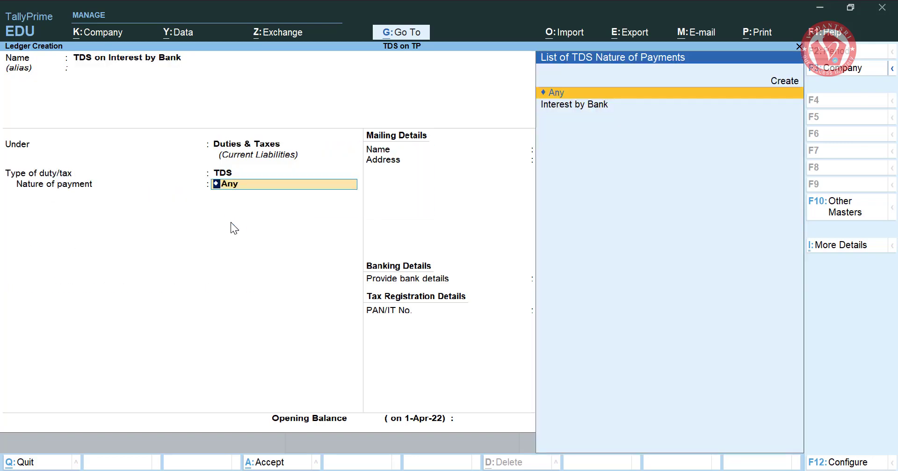
pyautogui.press('Down')
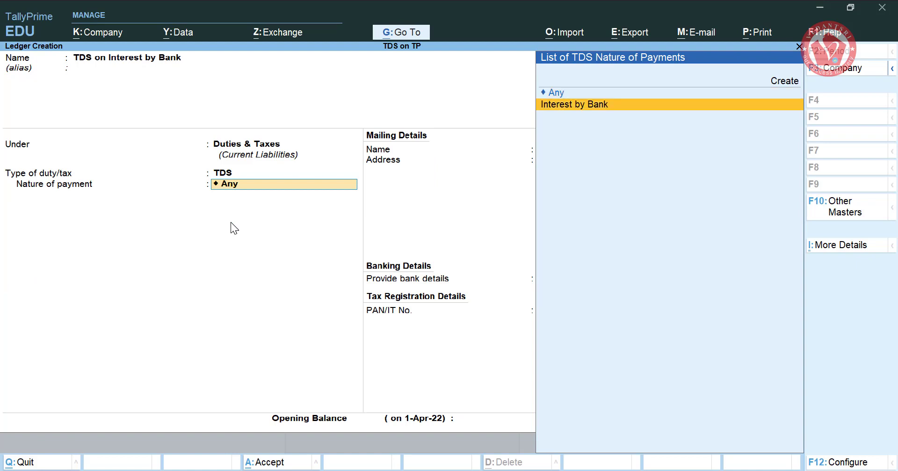
pyautogui.click(574, 107)
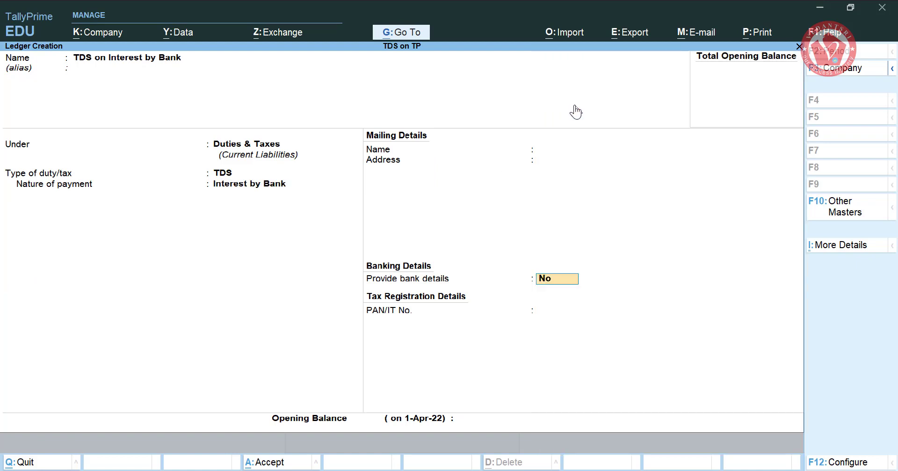
pyautogui.hotkey('ctrl', 'a')
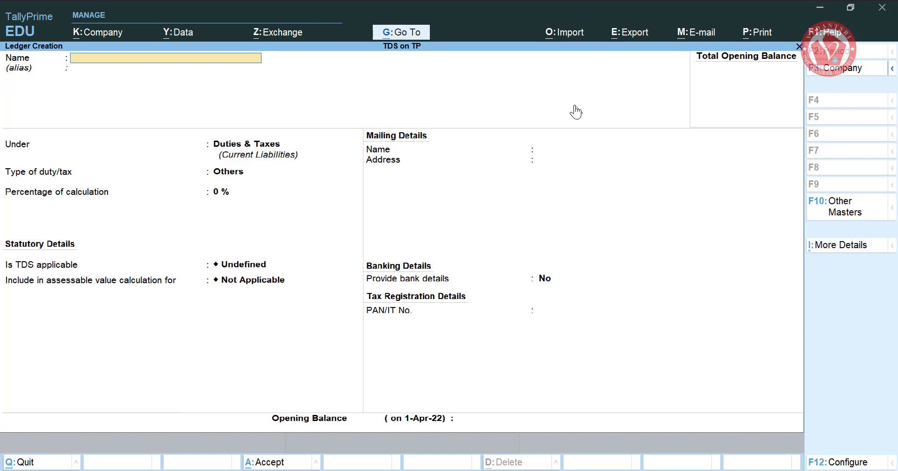
pyautogui.press('Escape')
pyautogui.press('y')
pyautogui.press('Escape')
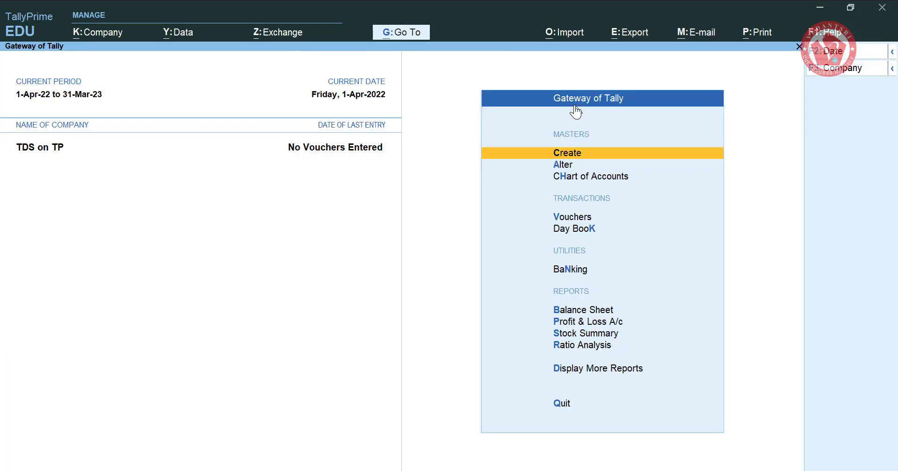
# Step: Start a journal voucher and debit Interest by Bank with 20,000
pyautogui.press('Down')
pyautogui.press('Down')
pyautogui.press('Down')
pyautogui.press('Return')
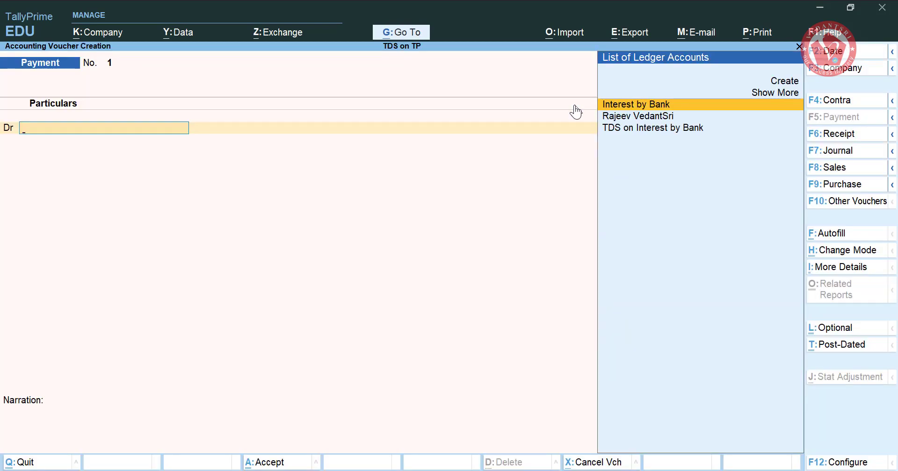
pyautogui.press('F7')
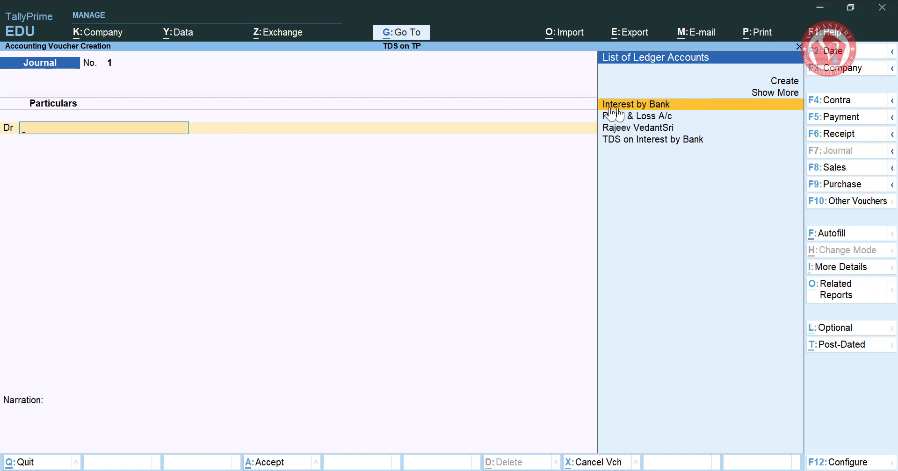
pyautogui.press('Return')
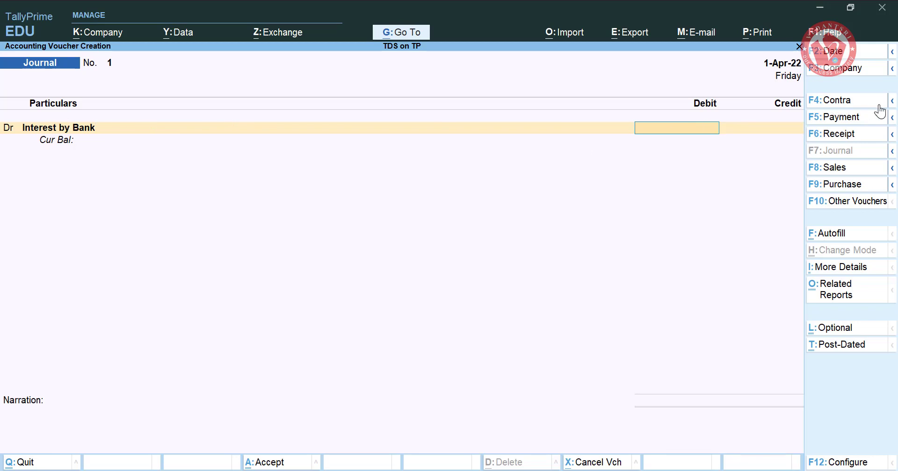
pyautogui.write('20000')
pyautogui.press('Return')
pyautogui.press('Return')
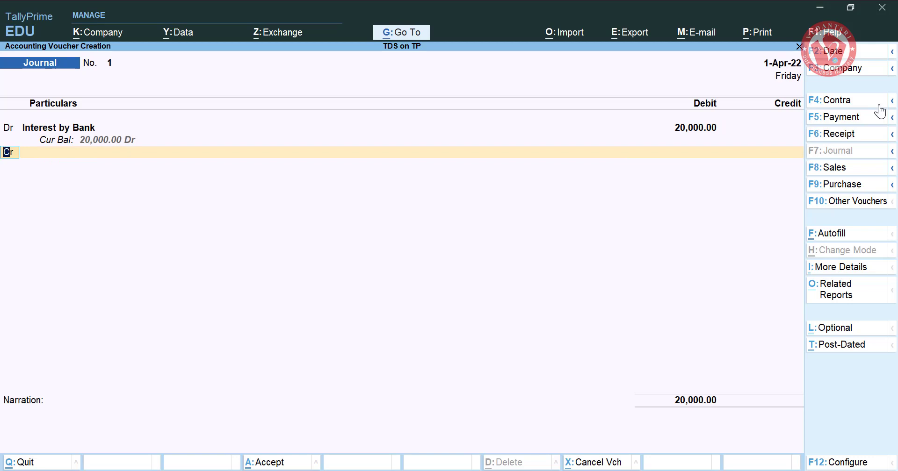
# Step: Credit the creditor's ledger in the journal voucher
pyautogui.press('Down')
pyautogui.press('Down')
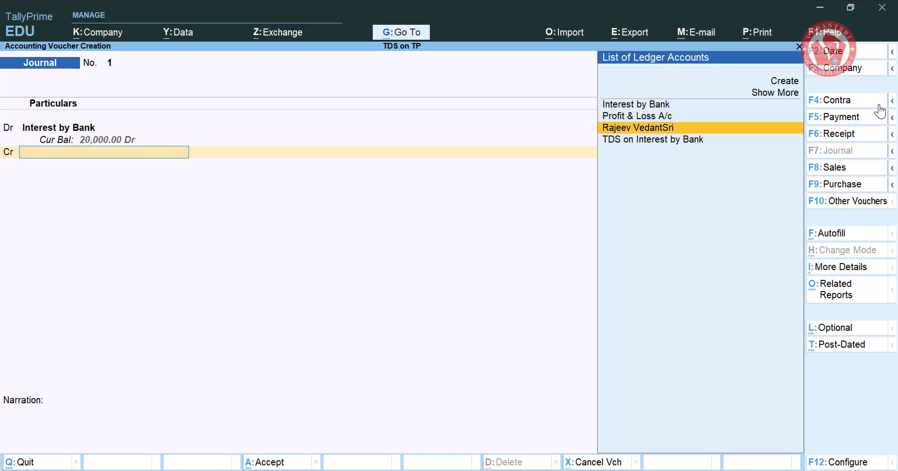
pyautogui.press('Return')
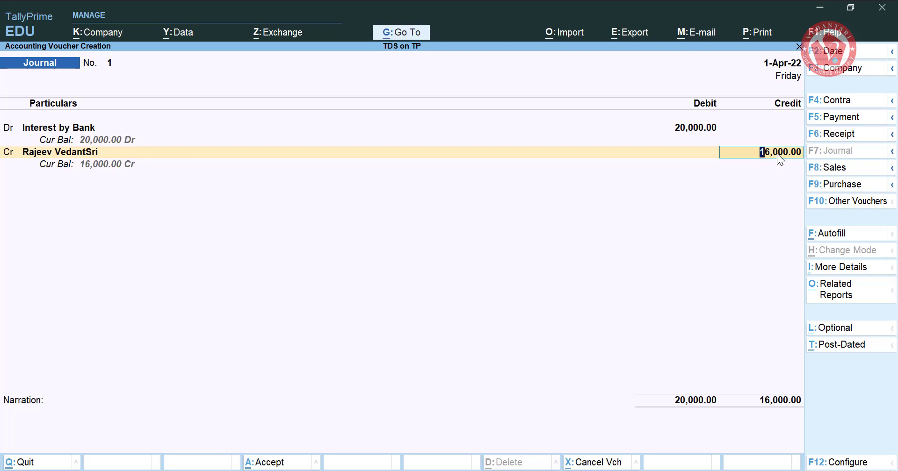
# Step: Alter the creditor's ledger from within the voucher, enter the PAN/IT number, keep the Regular registration type, and save it
pyautogui.press('BackSpace')
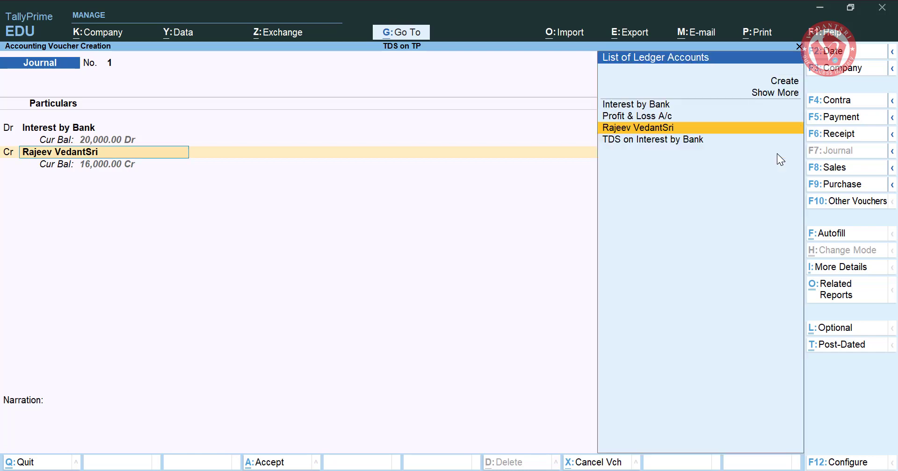
pyautogui.hotkey('ctrl', 'Return')
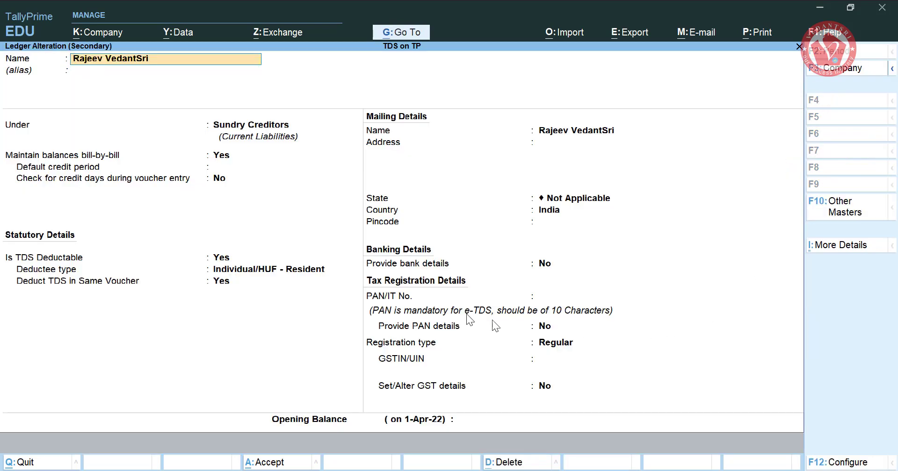
pyautogui.click(550, 297)
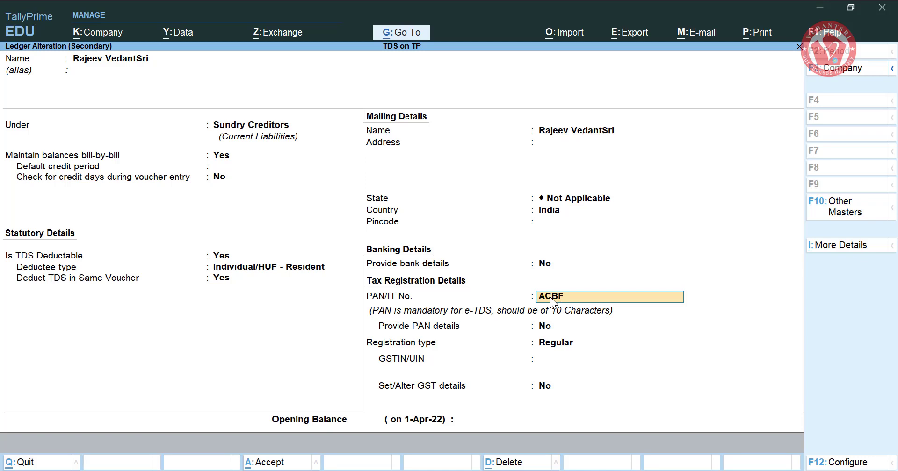
pyautogui.write('234A')
pyautogui.press('Return')
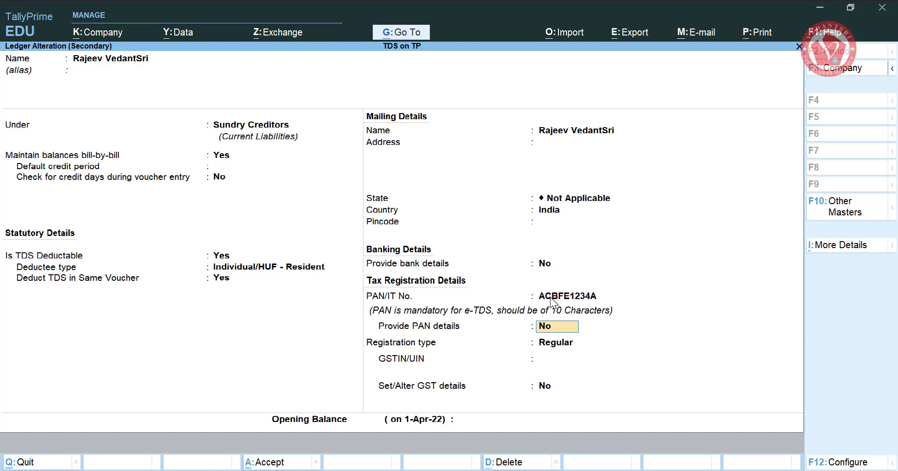
pyautogui.press('Return')
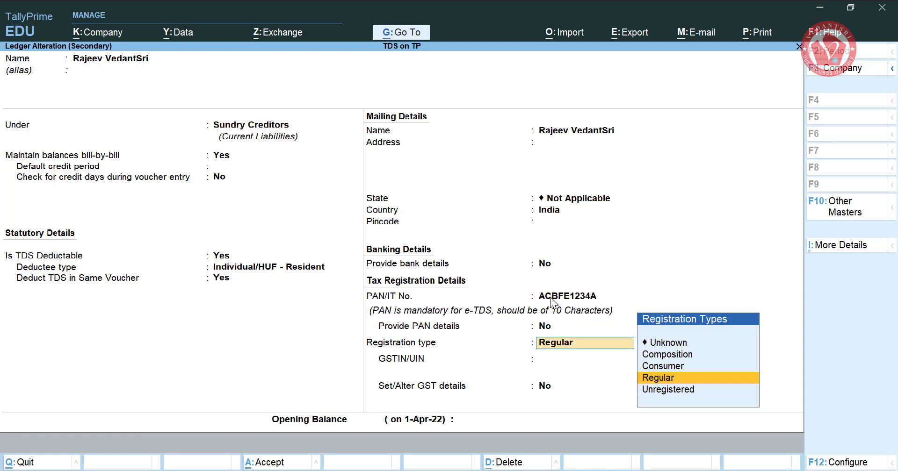
pyautogui.press('Return')
pyautogui.press('Return')
pyautogui.press('Return')
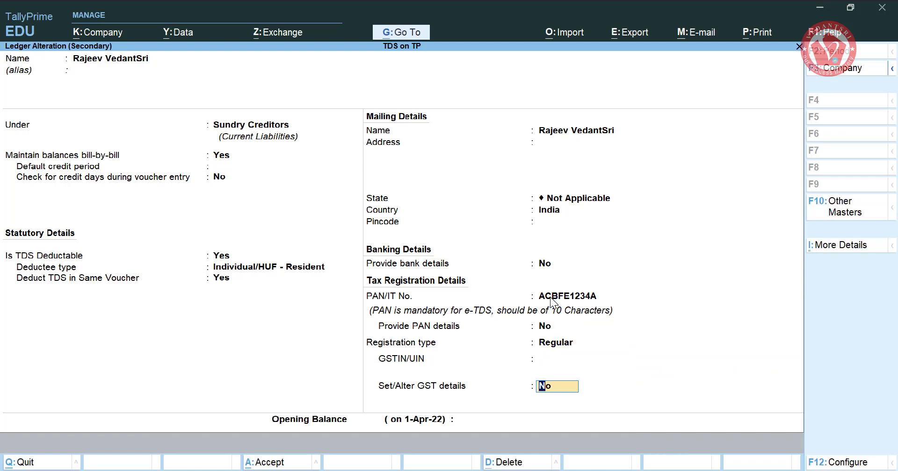
pyautogui.press('Return')
pyautogui.press('Return')
pyautogui.press('Return')
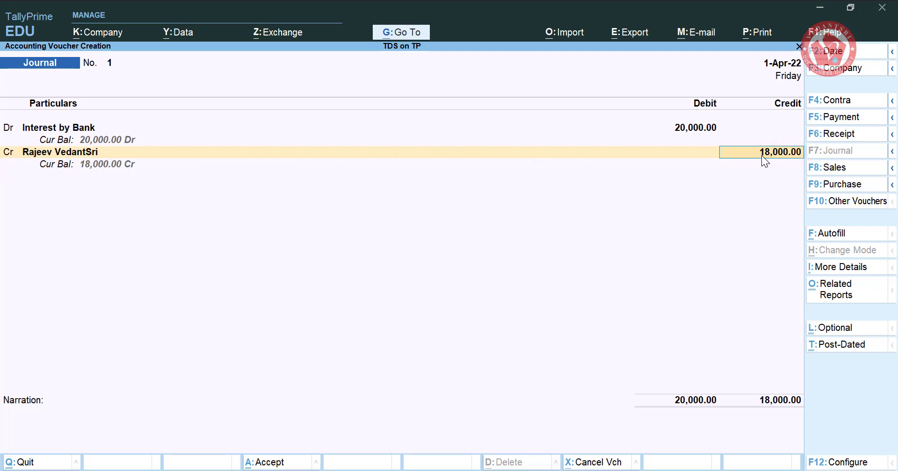
# Step: Accept the creditor's 18,000 credit with bill-wise New Ref 1 entries of 20,000 Cr and 2,000 Dr
pyautogui.press('Return')
pyautogui.press('Return')
pyautogui.press('Return')
pyautogui.press('Return')
pyautogui.press('Return')
pyautogui.press('Return')
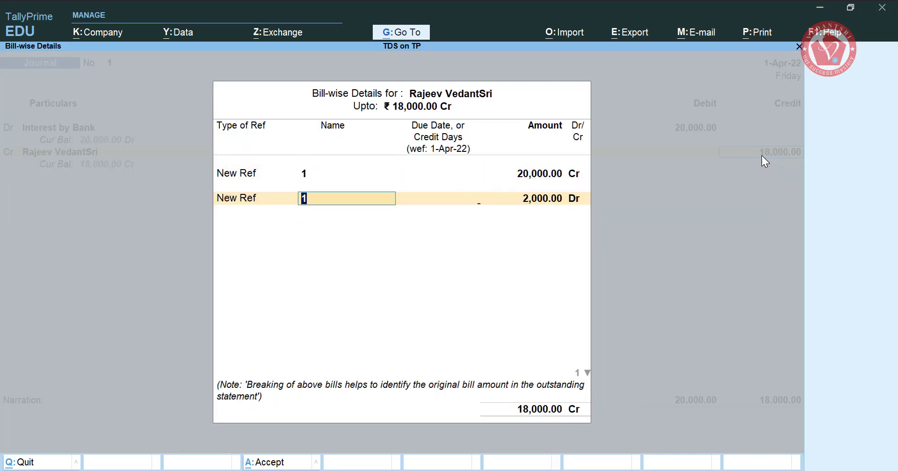
pyautogui.press('Return')
pyautogui.press('Return')
pyautogui.press('Return')
pyautogui.press('Return')
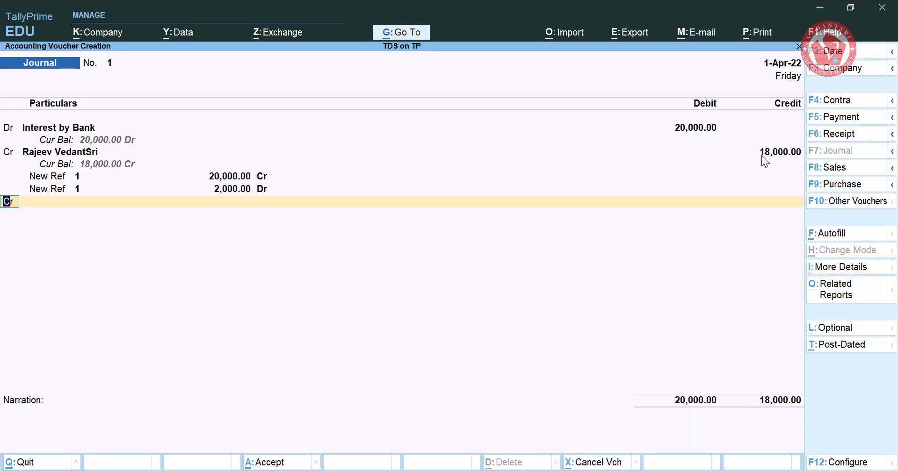
# Step: Credit TDS on Interest by Bank with 2,000 and save the journal voucher without a narration
pyautogui.press('Return')
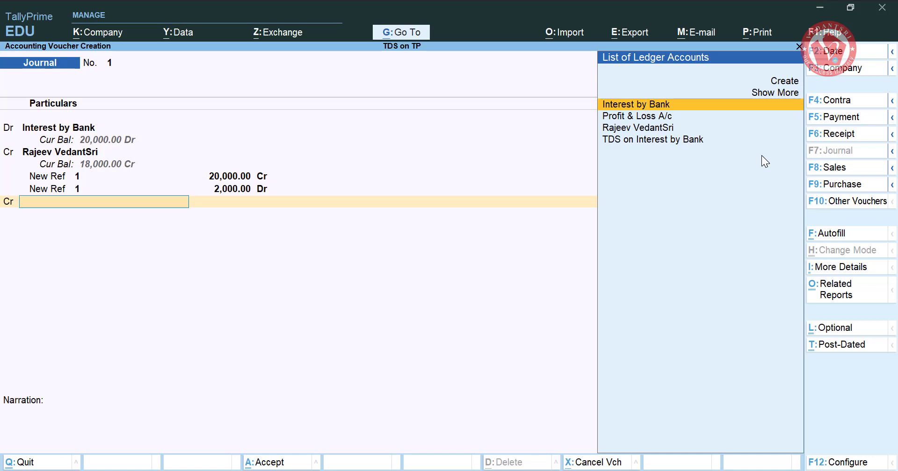
pyautogui.press('Down')
pyautogui.press('Down')
pyautogui.press('Down')
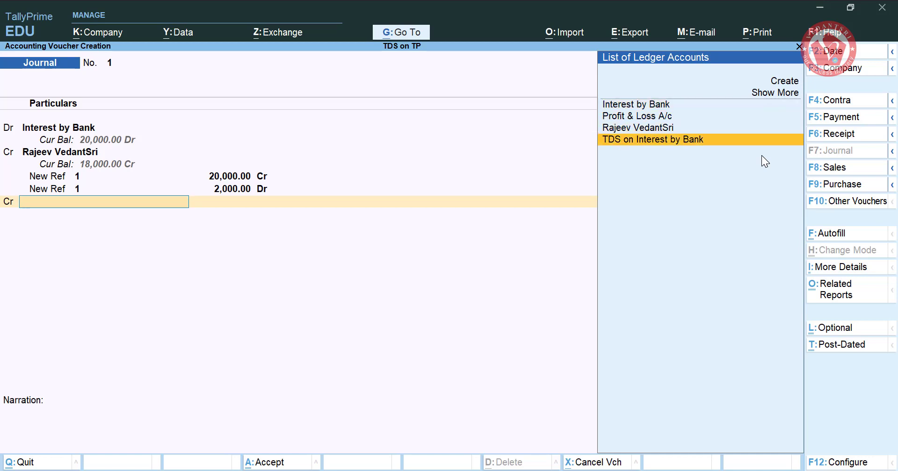
pyautogui.press('Return')
pyautogui.press('Return')
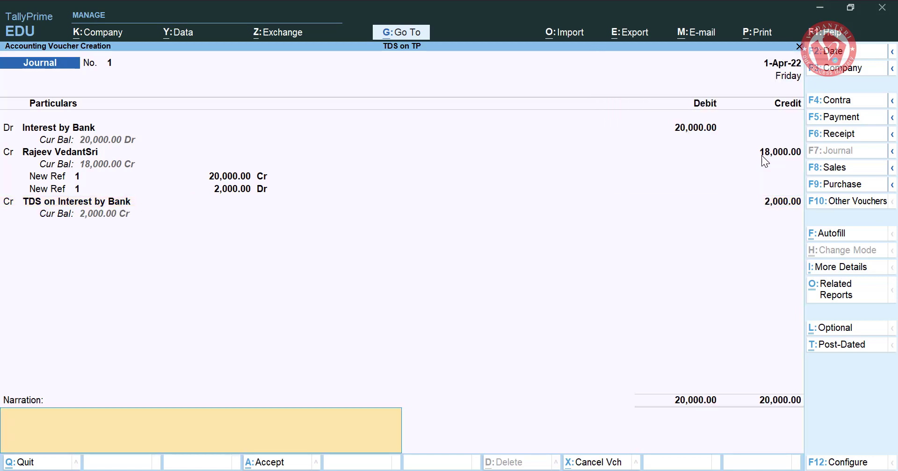
pyautogui.press('Return')
pyautogui.press('Return')
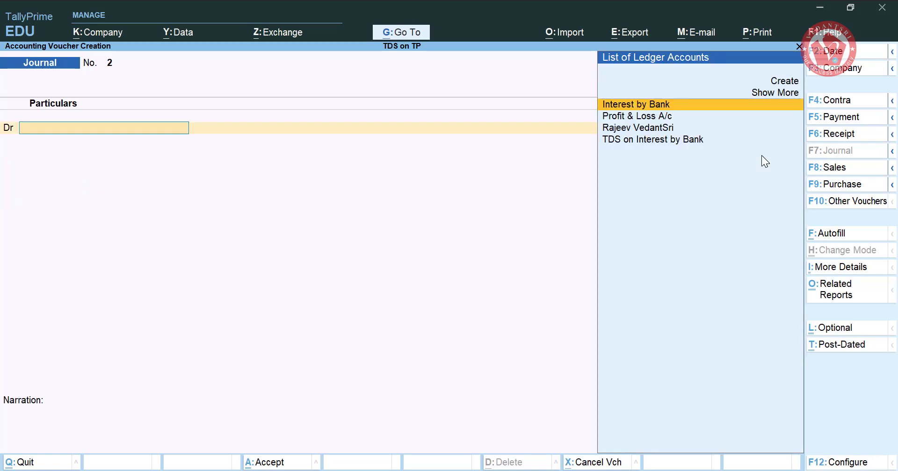
pyautogui.press('Escape')
pyautogui.press('Return')
pyautogui.press('F5')
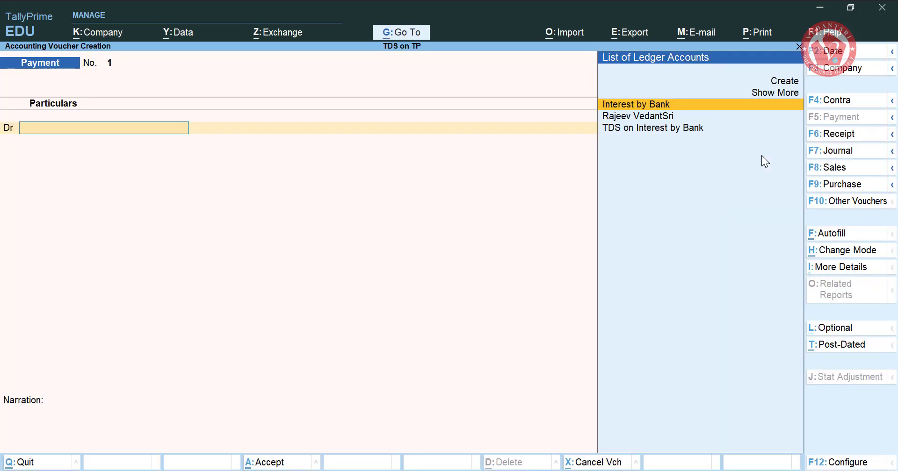
# Step: Switch to the browser, check the threshold and rate for Winnings from Lotteries / Puzzle / Game in the TDS rate chart, and return to TallyPrime
pyautogui.click(499, 470)
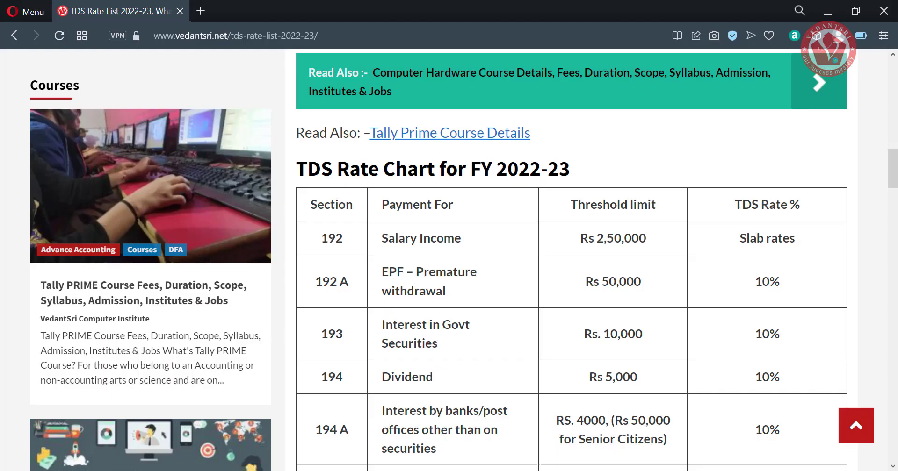
pyautogui.scroll(-5, 450, 260)
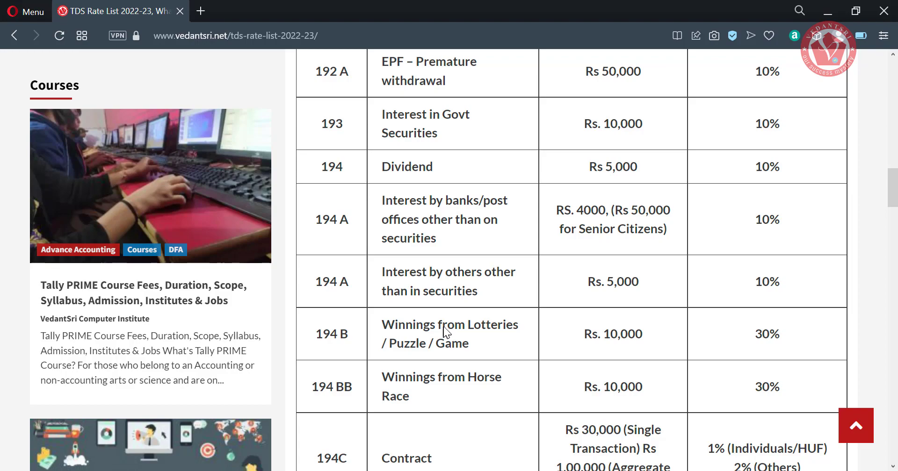
pyautogui.hotkey('alt', 'Tab')
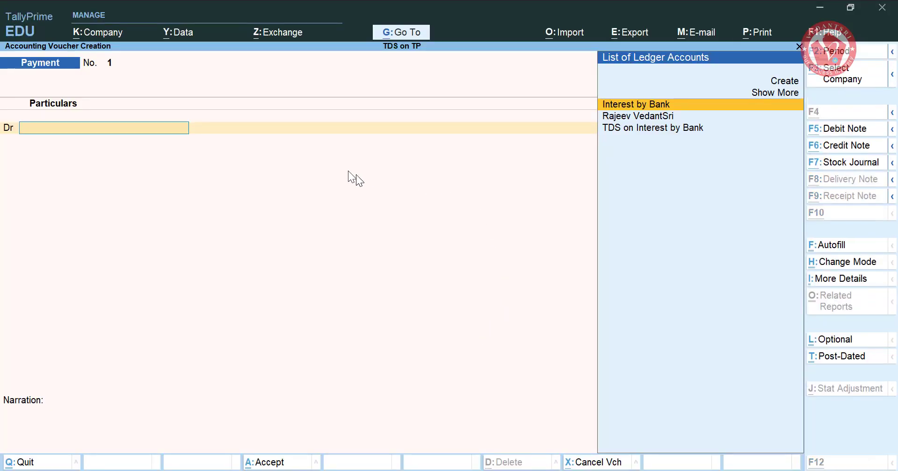
pyautogui.hotkey('alt', 'Tab')
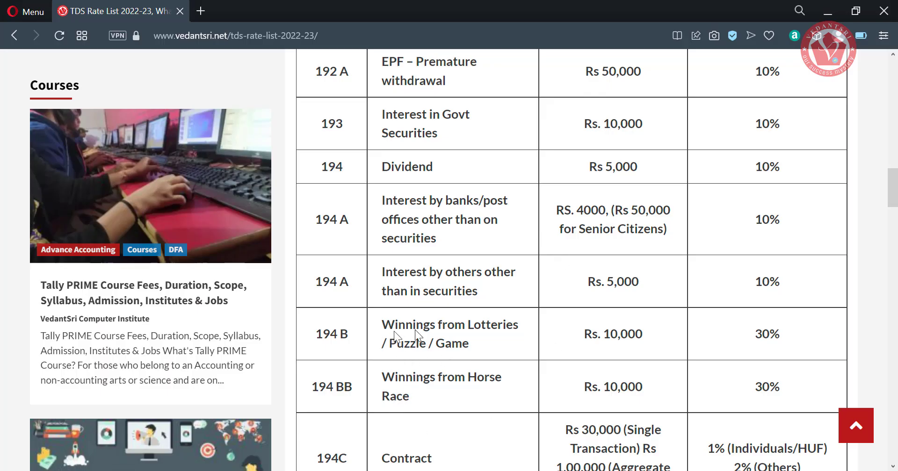
pyautogui.hotkey('alt', 'Tab')
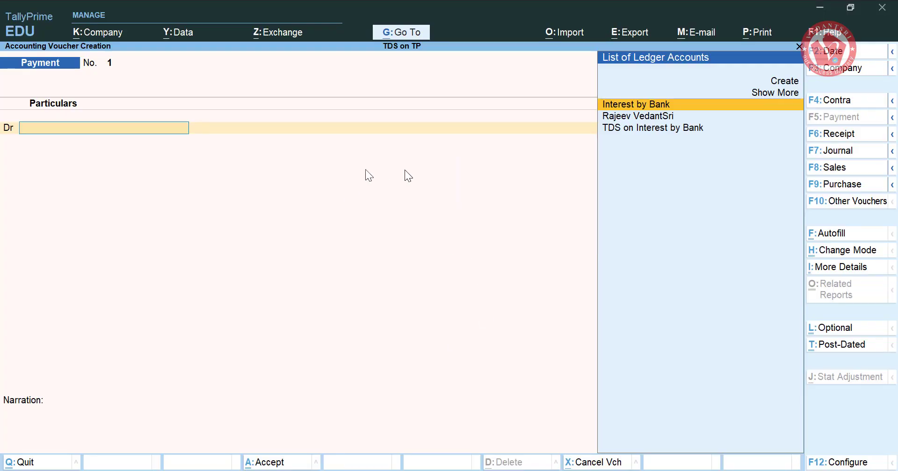
# Step: Quit the empty payment voucher and start a ledger named KBC Game under Indirect Expenses
pyautogui.press('Escape')
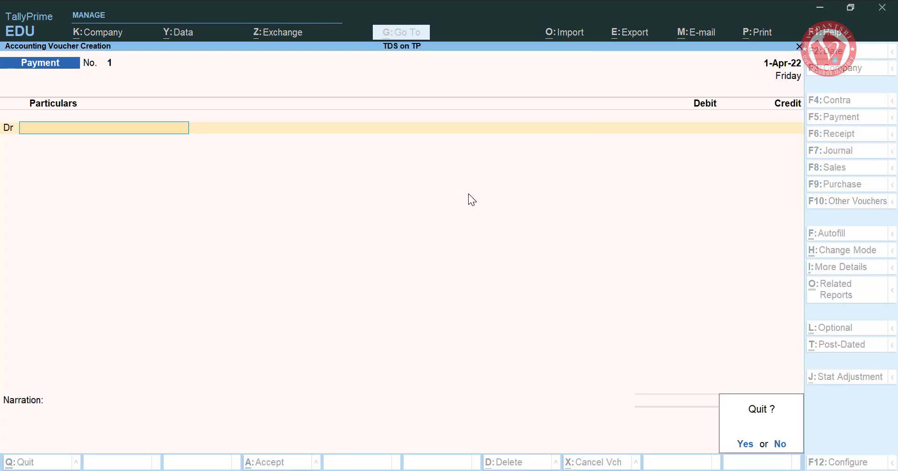
pyautogui.press('y')
pyautogui.click(566, 155)
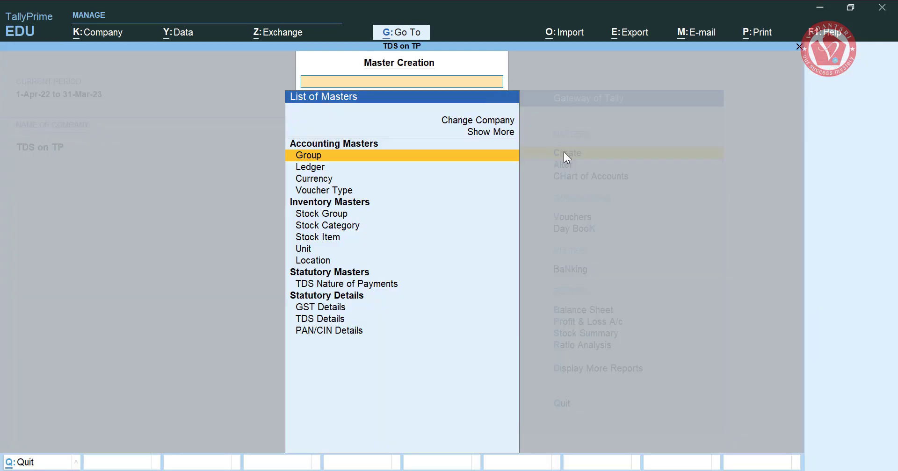
pyautogui.press('Down')
pyautogui.press('Return')
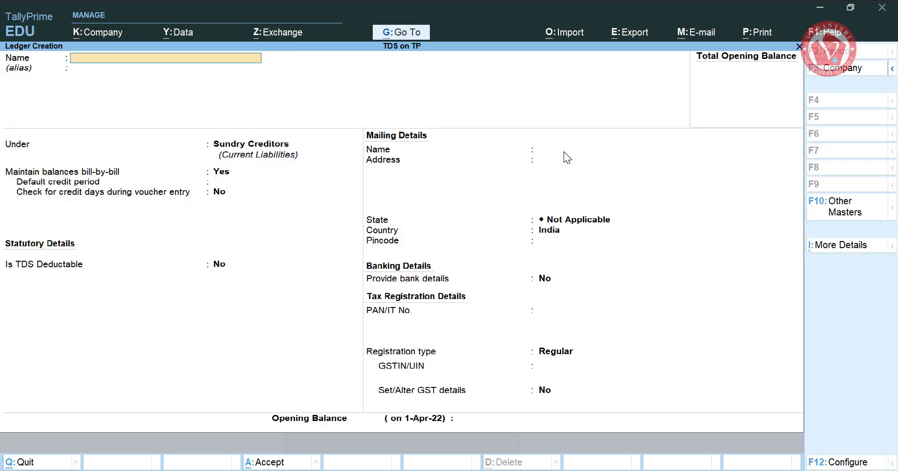
pyautogui.write('KBC Game')
pyautogui.press('Return')
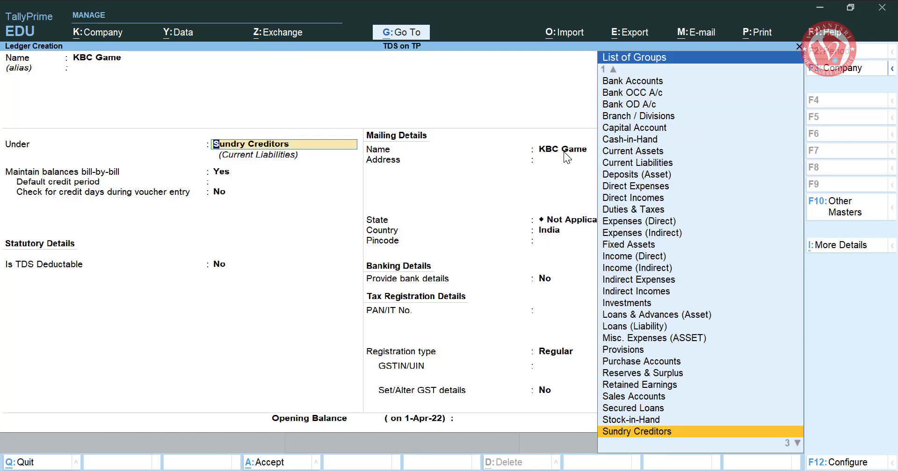
pyautogui.write('in')
pyautogui.press('Down')
pyautogui.press('Down')
pyautogui.press('Down')
pyautogui.press('Down')
pyautogui.press('Down')
pyautogui.press('Return')
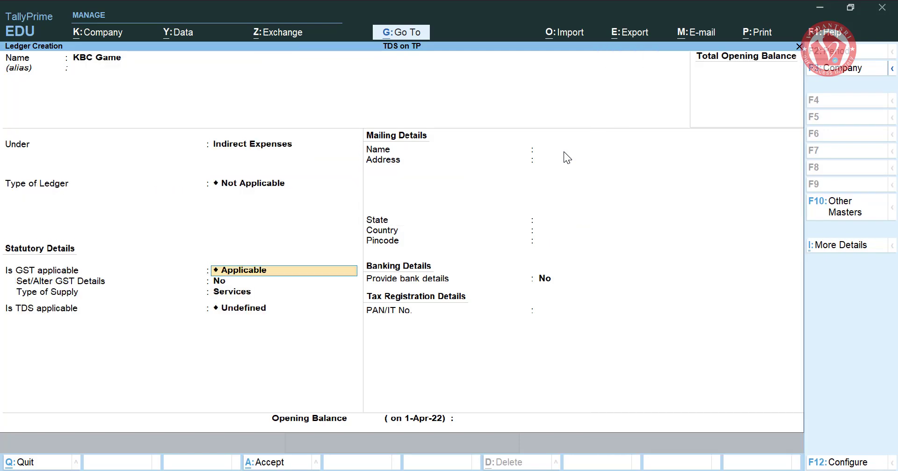
# Step: Set TDS as Applicable for the KBC Game ledger, keeping its GST details and Services supply type
pyautogui.press('Return')
pyautogui.press('Return')
pyautogui.press('Return')
pyautogui.press('BackSpace')
pyautogui.press('Down')
pyautogui.press('Down')
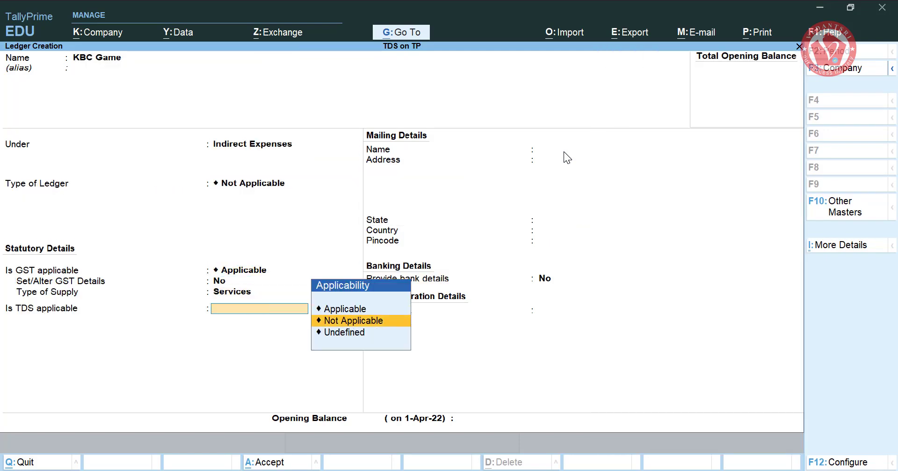
pyautogui.press('Up')
pyautogui.press('Return')
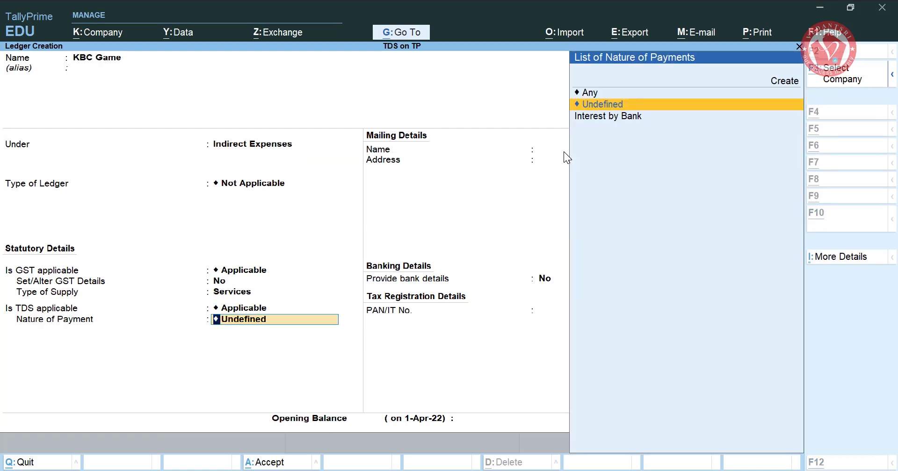
# Step: Start a new TDS nature of payment named KBC Game from the ledger's Nature of Payment setting
pyautogui.hotkey('alt', 'c')
pyautogui.write('KBC')
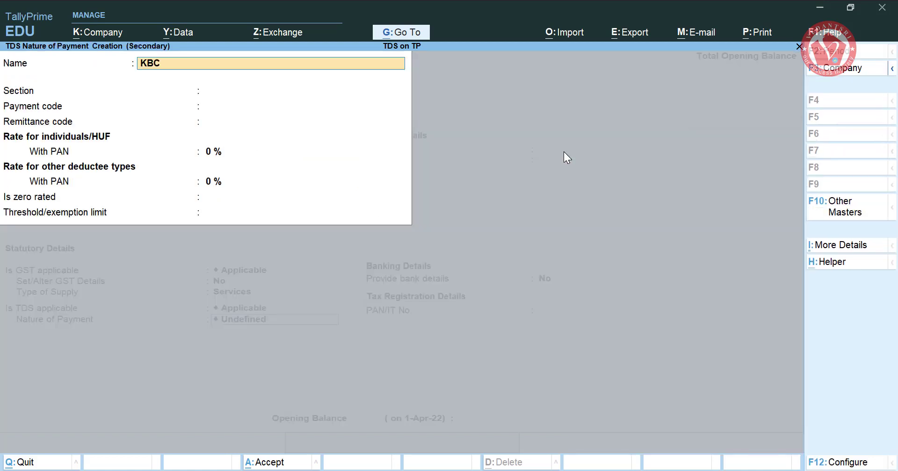
pyautogui.write(' Game')
pyautogui.press('Return')
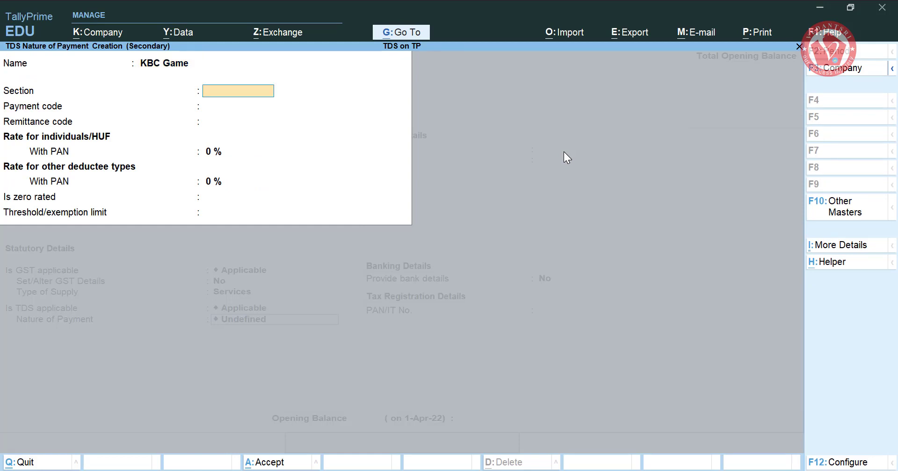
# Step: Look up the lottery/game winnings section in the browser's TDS rate chart and enter section 194B with payment code 94 in TallyPrime
pyautogui.hotkey('alt', 'Tab')
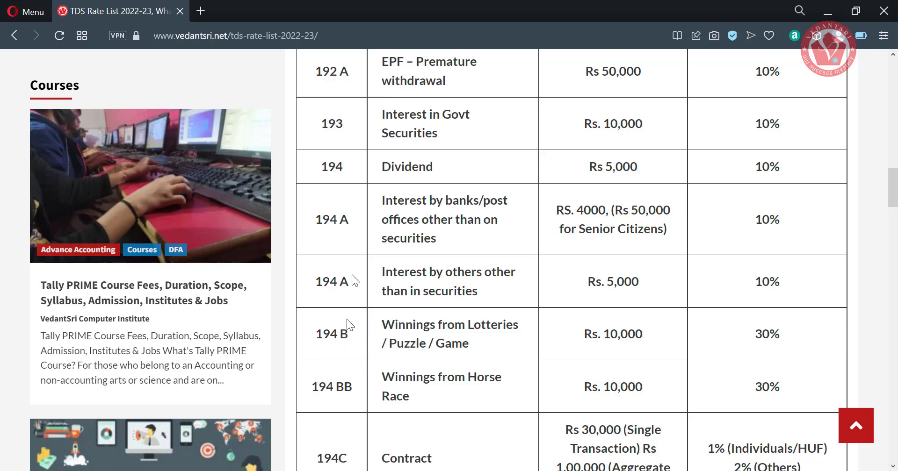
pyautogui.hotkey('alt', 'Tab')
pyautogui.write('194')
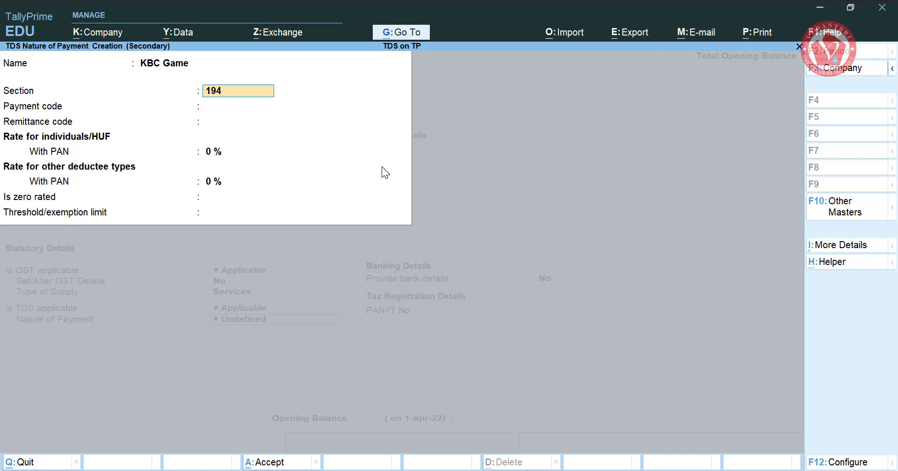
pyautogui.write('B')
pyautogui.press('Return')
pyautogui.write('94')
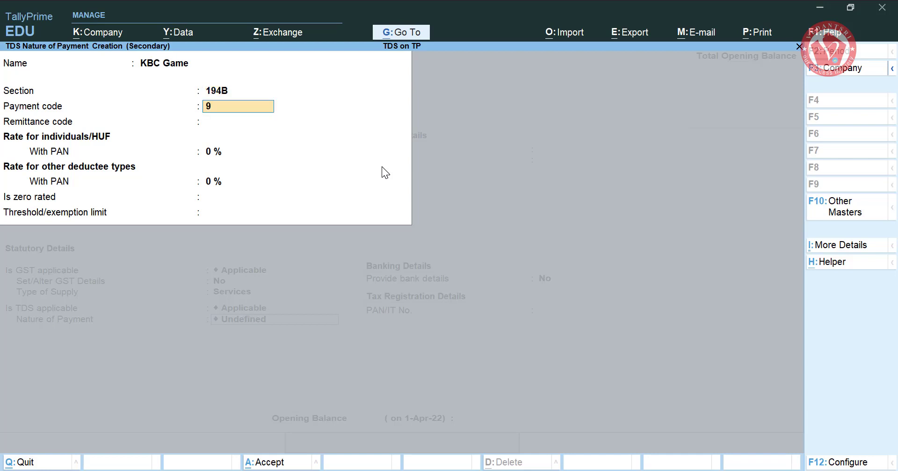
pyautogui.press('Return')
pyautogui.press('Return')
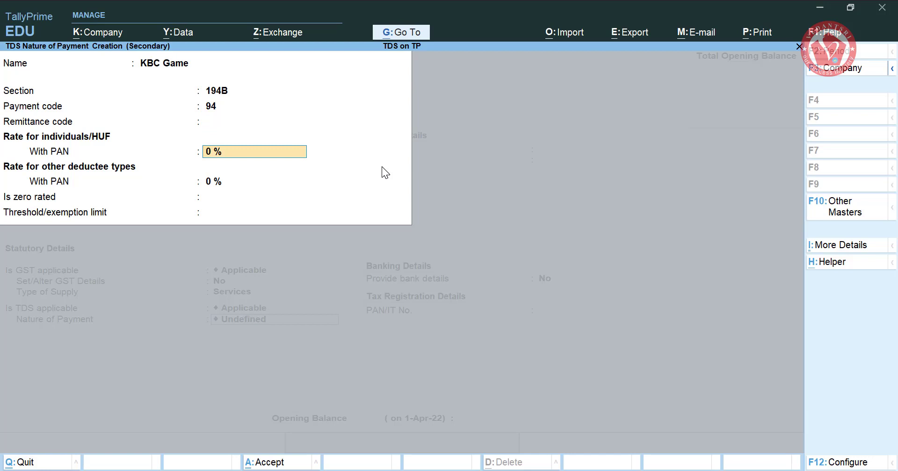
# Step: Set both With PAN rates to 30% and the threshold limit to 10,000, saving the nature of payment and the KBC Game ledger
pyautogui.write('39')
pyautogui.press('BackSpace')
pyautogui.write('0')
pyautogui.press('Return')
pyautogui.press('Return')
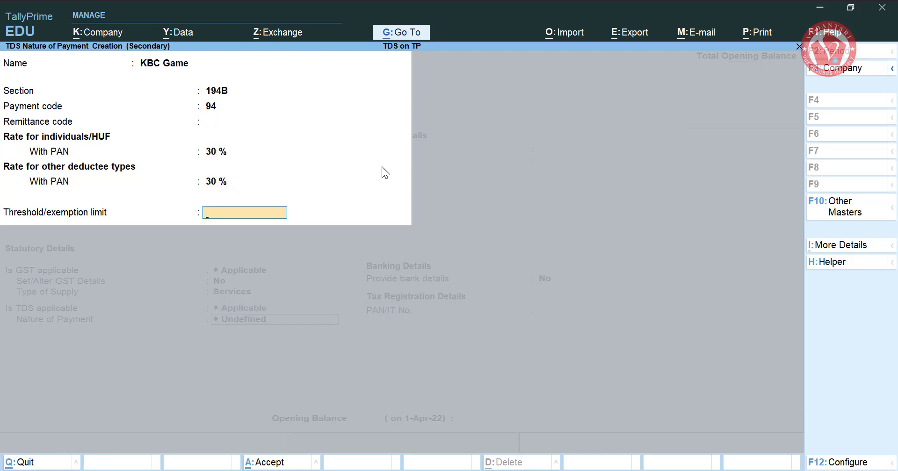
pyautogui.write('10000')
pyautogui.press('Return')
pyautogui.press('Return')
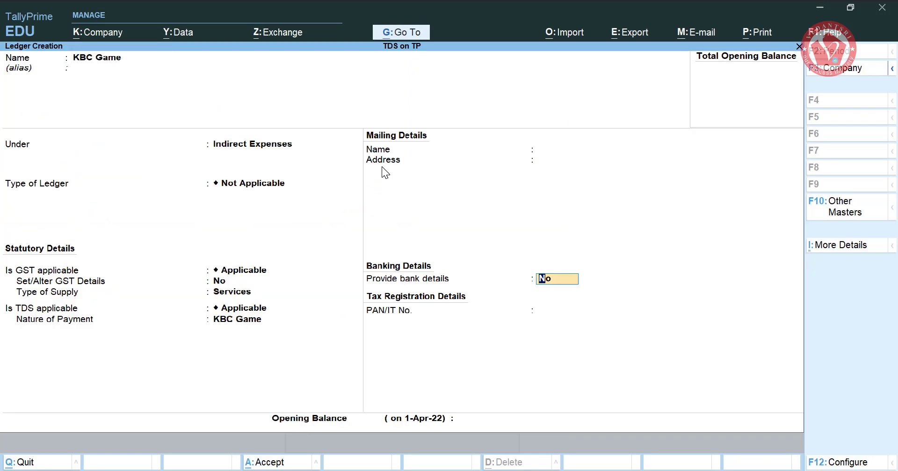
pyautogui.hotkey('ctrl', 'a')
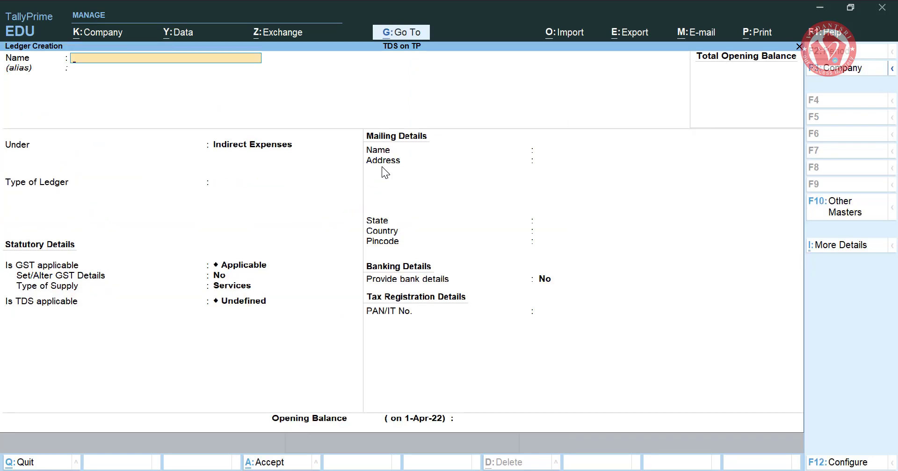
# Step: Start a ledger with the prize winner's full name under Sundry Creditors, keeping the default bill-by-bill settings
pyautogui.write('Divya Patel')
pyautogui.press('Return')
pyautogui.write('Sun')
pyautogui.press('Down')
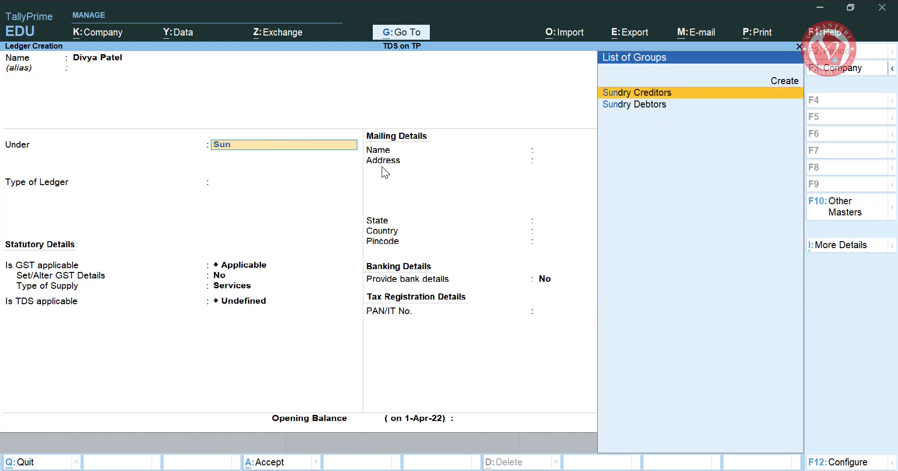
pyautogui.press('Return')
pyautogui.press('Return')
pyautogui.press('Return')
pyautogui.press('Return')
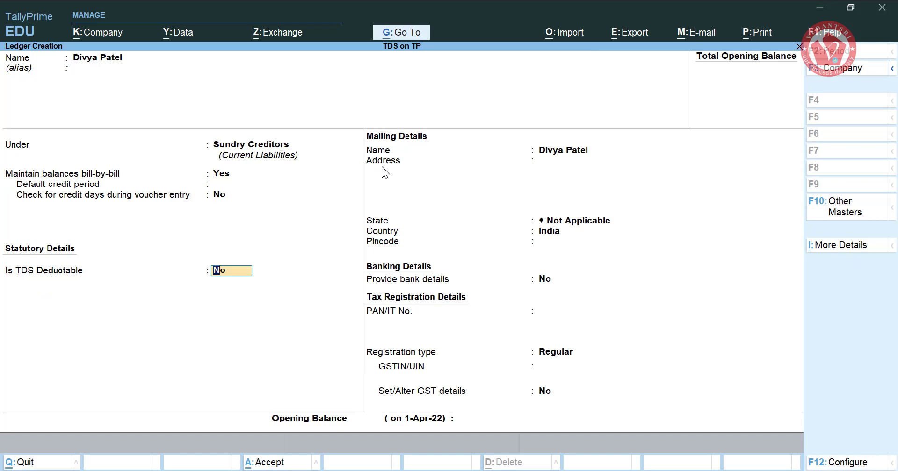
# Step: Make TDS deductable for the creditor with deductee type Body of Individuals and Deduct TDS in Same Voucher set to Yes
pyautogui.press('BackSpace')
pyautogui.write('y')
pyautogui.press('Return')
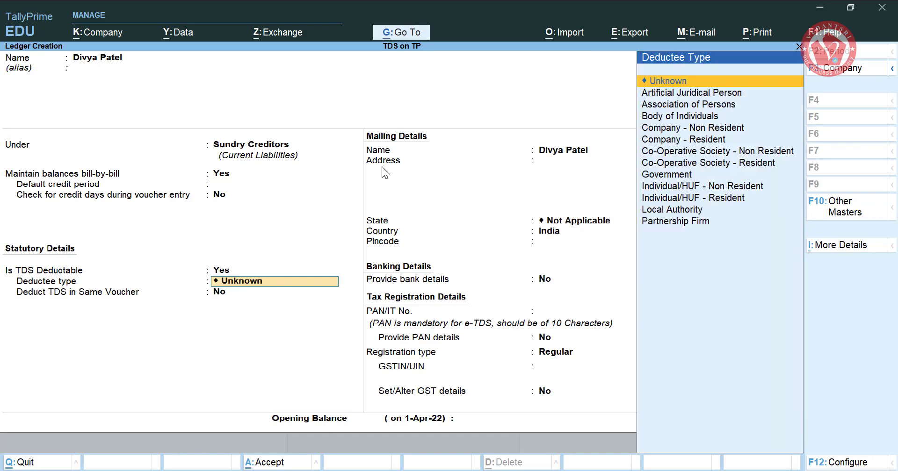
pyautogui.press('Down')
pyautogui.press('Down')
pyautogui.press('Down')
pyautogui.press('Down')
pyautogui.press('Down')
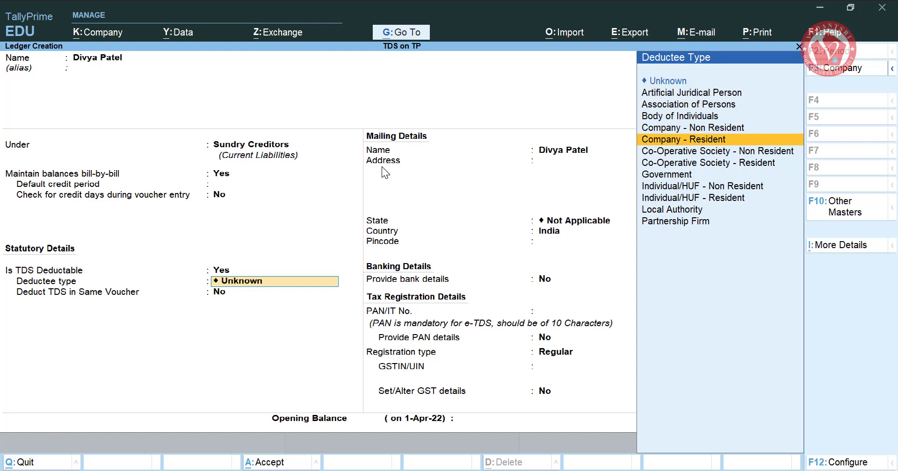
pyautogui.press('Up')
pyautogui.press('Up')
pyautogui.press('Up')
pyautogui.press('Down')
pyautogui.press('Down')
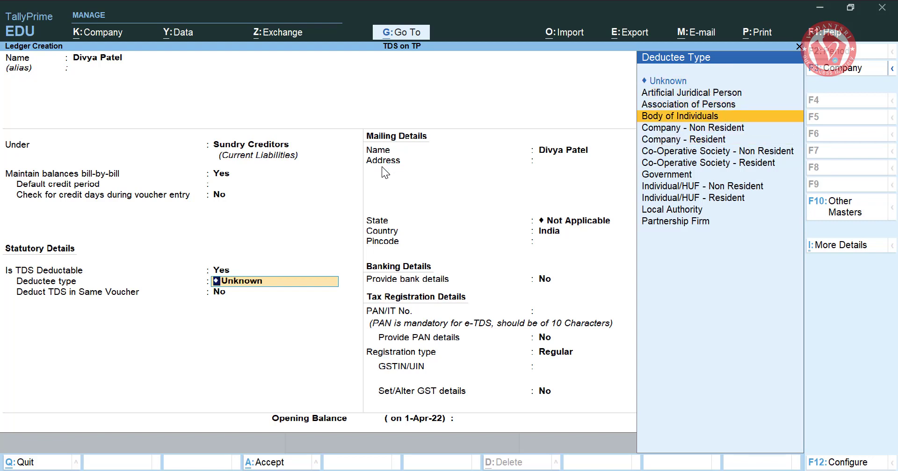
pyautogui.press('Down')
pyautogui.press('Down')
pyautogui.press('Down')
pyautogui.press('Down')
pyautogui.press('Down')
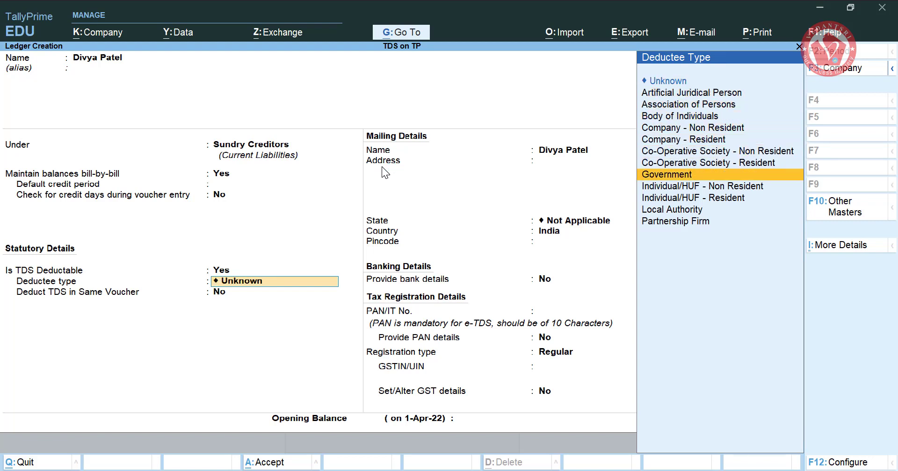
pyautogui.press('Up')
pyautogui.press('Up')
pyautogui.press('Up')
pyautogui.press('Up')
pyautogui.press('Up')
pyautogui.press('Up')
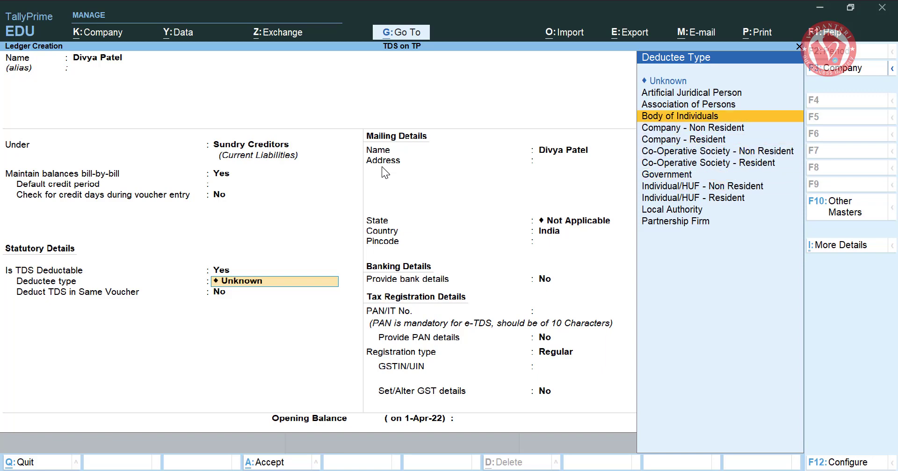
pyautogui.press('Return')
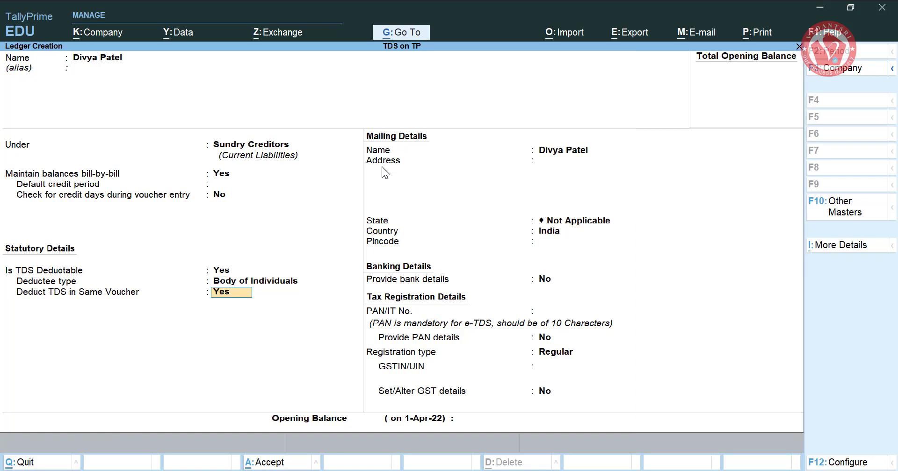
pyautogui.press('Return')
# Step: Keep the default mailing and bank details, fill in the creditor's PAN/IT number, and save the ledger
pyautogui.press('Return')
pyautogui.press('Return')
pyautogui.press('Return')
pyautogui.press('Return')
pyautogui.press('Return')
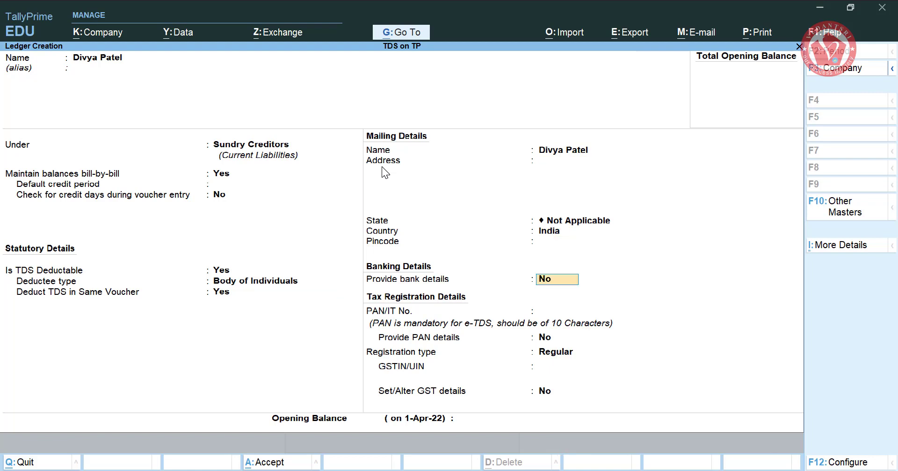
pyautogui.press('Return')
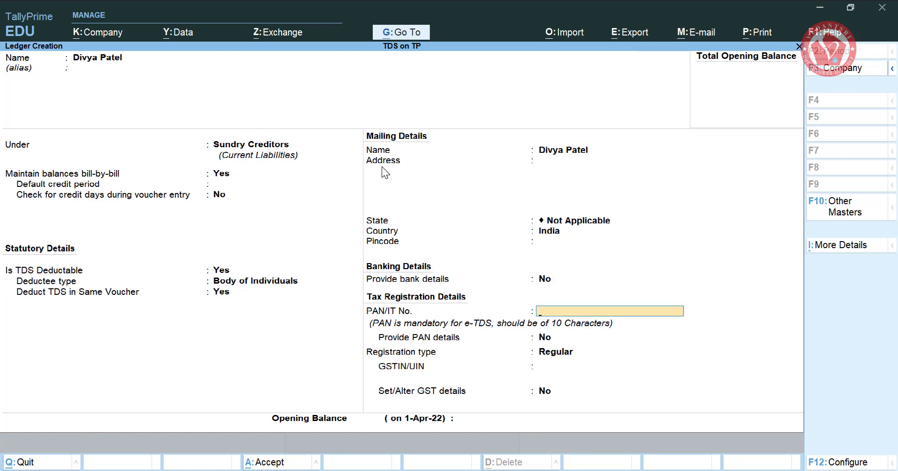
pyautogui.write('AAAHE1234J')
pyautogui.press('Return')
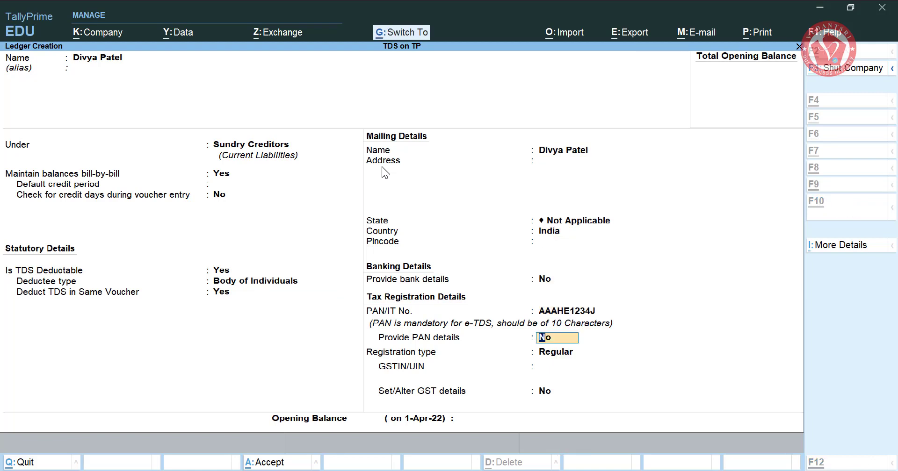
pyautogui.hotkey('ctrl', 'a')
# Step: Start a ledger named TDS on KBC Game under Duties & Taxes
pyautogui.write('TDS')
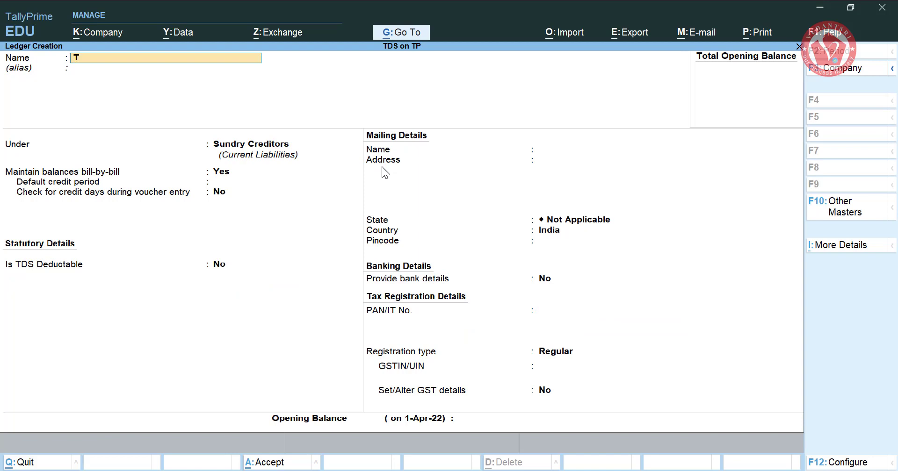
pyautogui.write('BC Game')
pyautogui.press('Return')
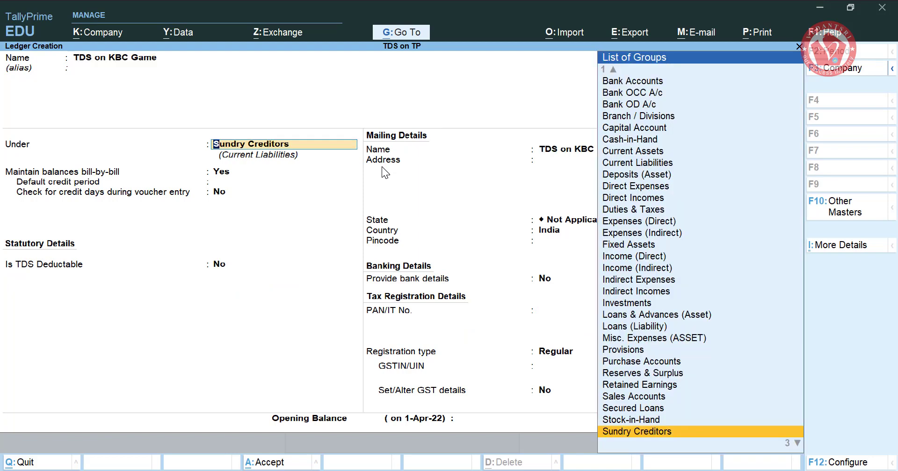
pyautogui.write('Du')
pyautogui.press('Return')
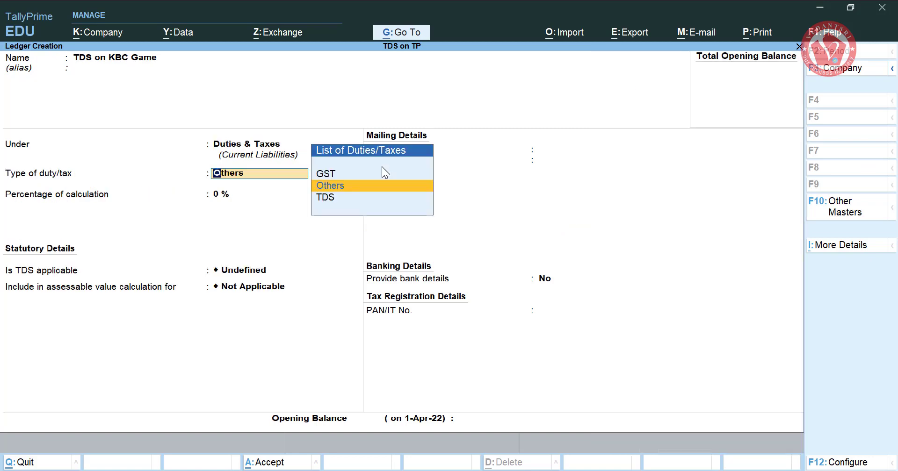
# Step: Set the ledger's duty type to TDS with nature of payment KBC Game and save it
pyautogui.press('Down')
pyautogui.press('Return')
pyautogui.press('Down')
pyautogui.press('Down')
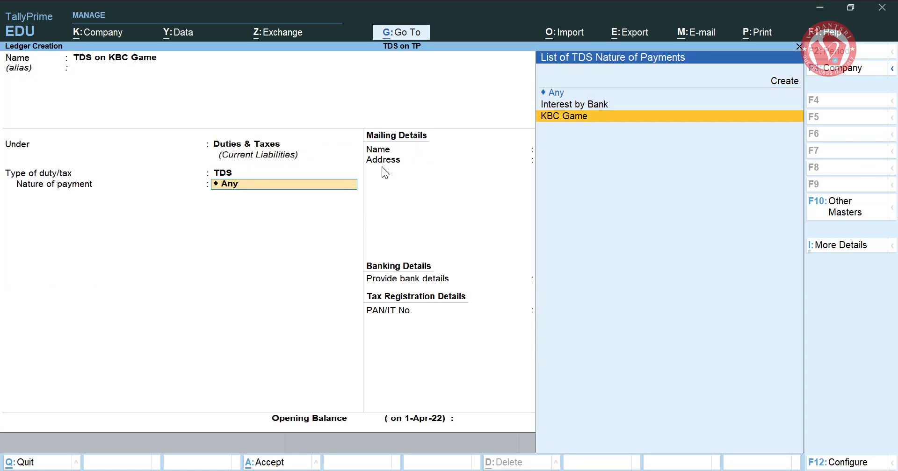
pyautogui.press('Return')
pyautogui.hotkey('ctrl', 'a')
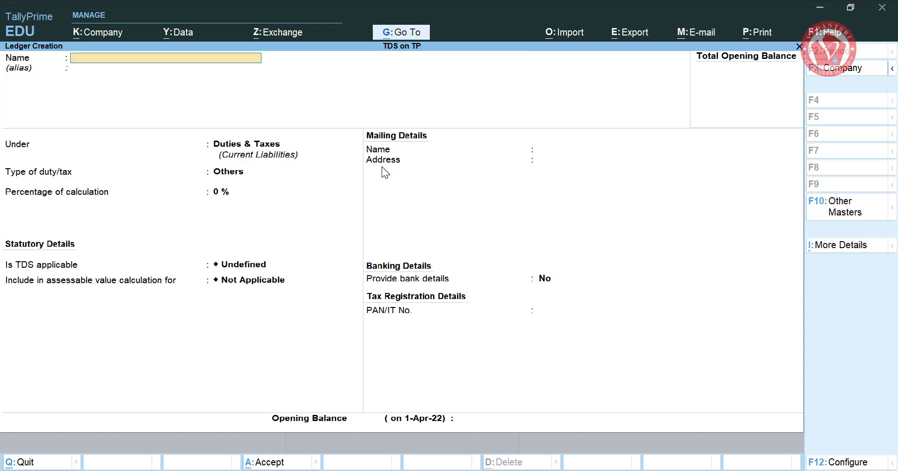
# Step: Quit ledger creation and open a new journal voucher
pyautogui.press('Escape')
pyautogui.press('y')
pyautogui.press('Escape')
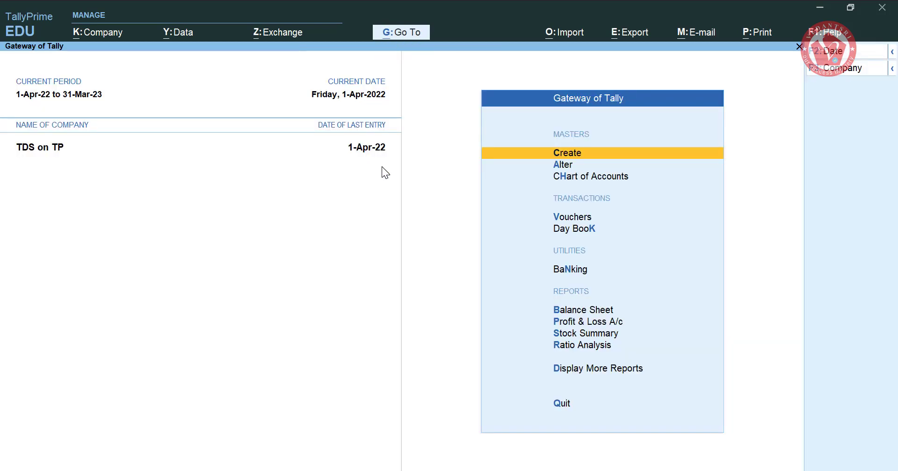
pyautogui.press('Down')
pyautogui.press('Down')
pyautogui.press('Down')
pyautogui.press('Return')
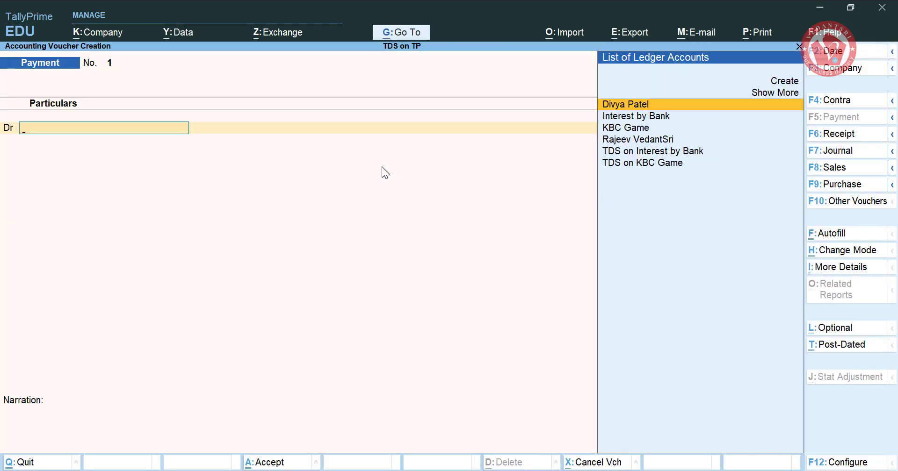
pyautogui.press('F7')
# Step: Debit the KBC Game ledger with 5,00,00,000 in the journal voucher
pyautogui.press('Down')
pyautogui.press('Down')
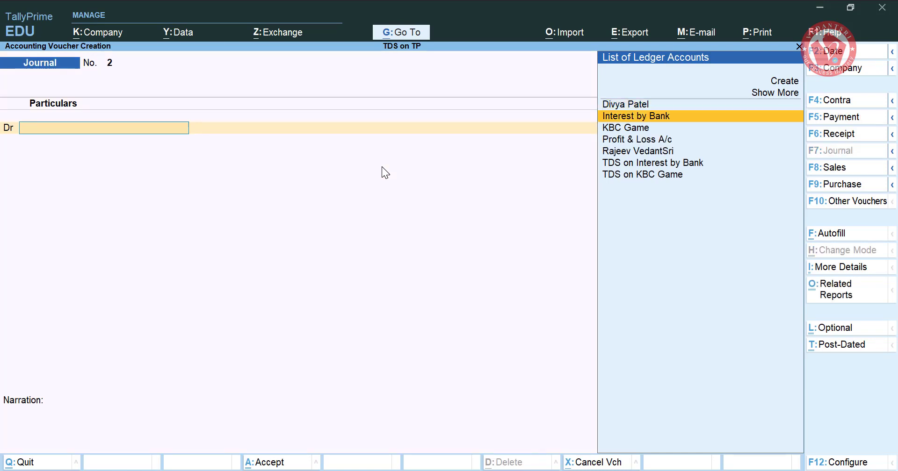
pyautogui.press('Return')
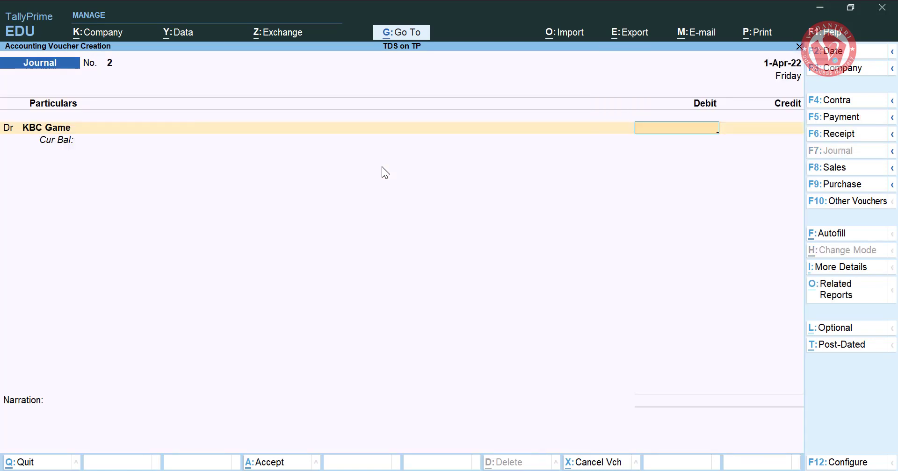
pyautogui.write('50000000')
pyautogui.press('Return')
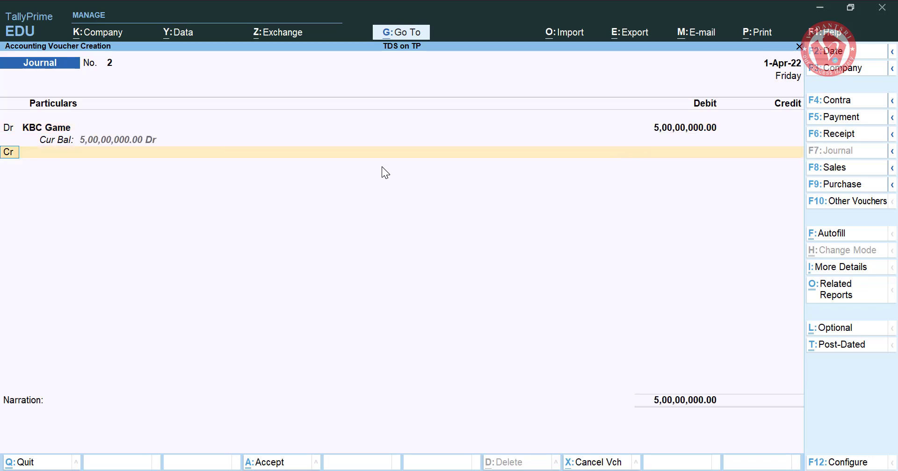
# Step: Credit the prize winner's ledger with 3,50,00,000, accepting bill-wise New Ref 2 entries of 5,00,00,000 Cr and 1,50,00,000 Dr
pyautogui.press('Return')
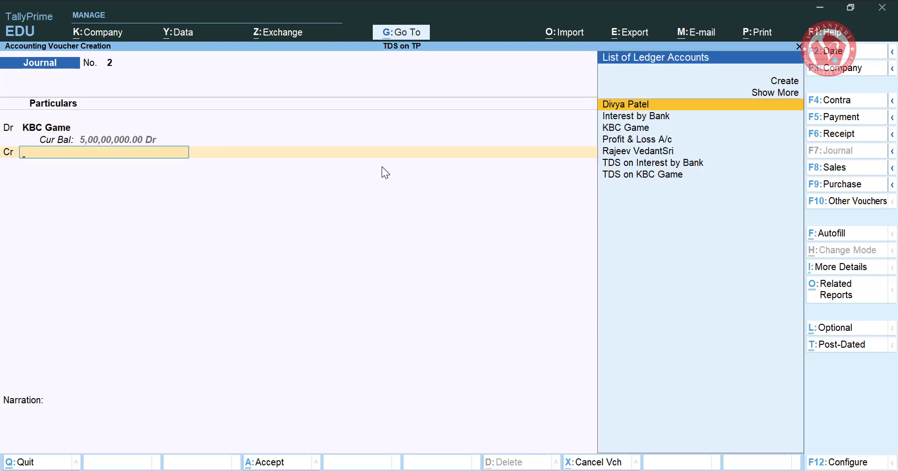
pyautogui.press('Return')
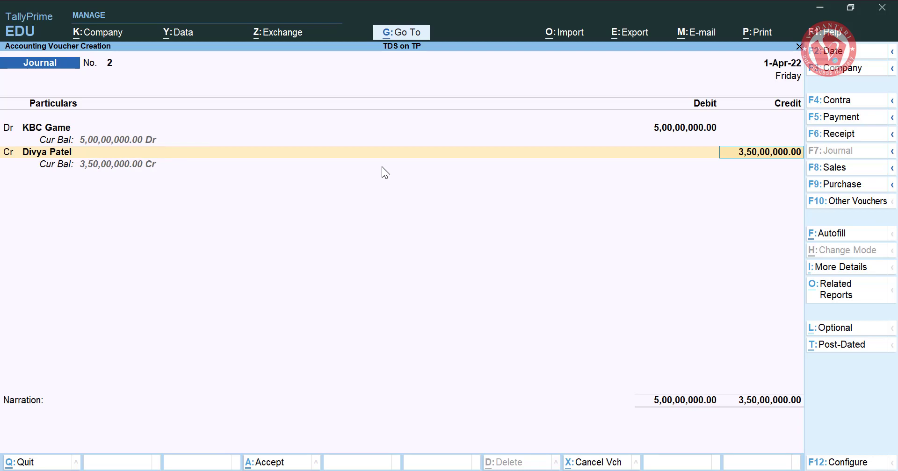
pyautogui.press('Return')
pyautogui.press('Return')
pyautogui.press('Return')
pyautogui.press('Return')
pyautogui.press('Return')
pyautogui.press('Return')
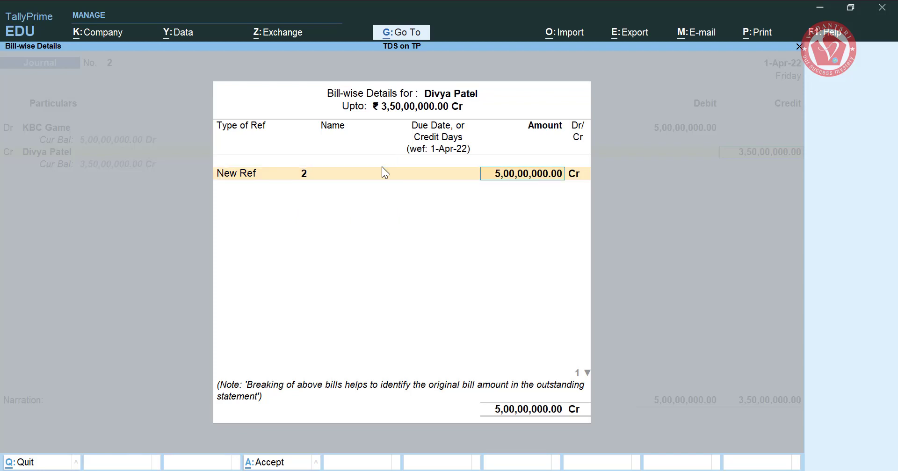
pyautogui.press('Return')
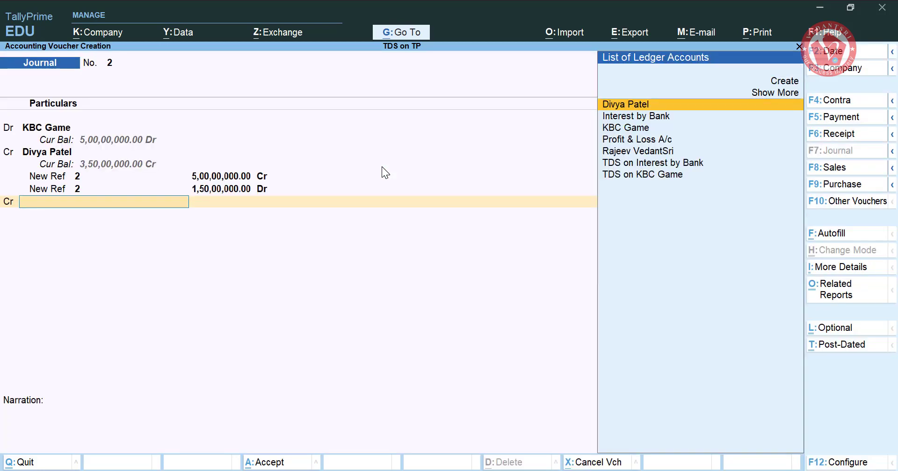
# Step: Credit TDS on KBC Game with 1,50,00,000 and save the journal voucher without a narration
pyautogui.press('Down')
pyautogui.press('Down')
pyautogui.press('Down')
pyautogui.press('Down')
pyautogui.press('Down')
pyautogui.press('Down')
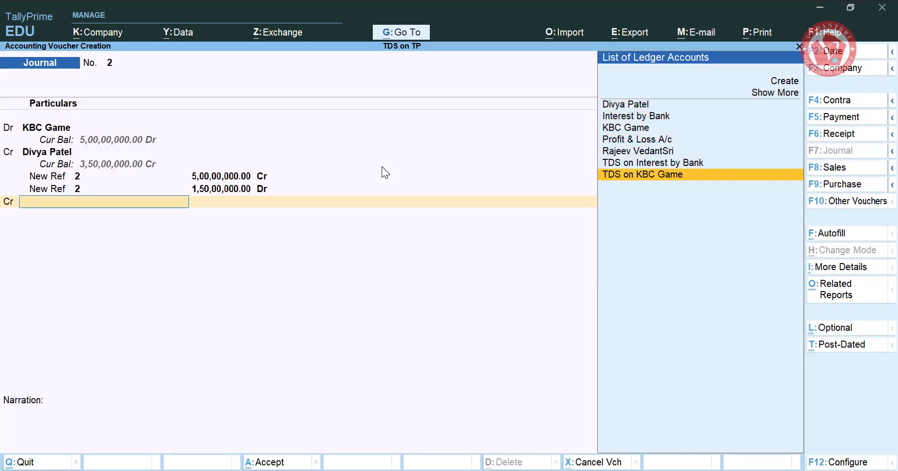
pyautogui.press('Return')
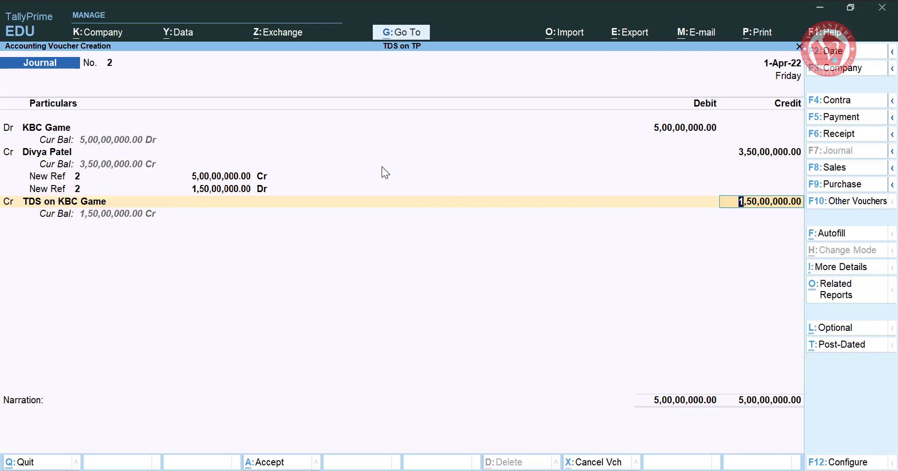
pyautogui.hotkey('ctrl', 'a')
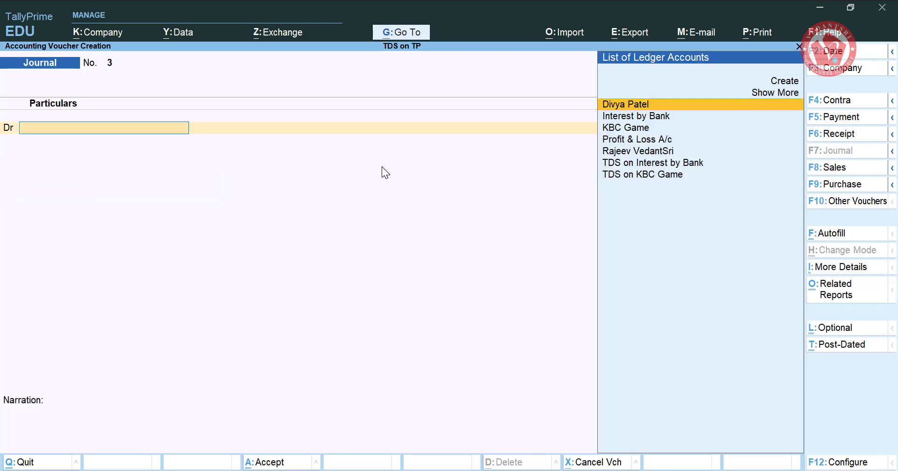